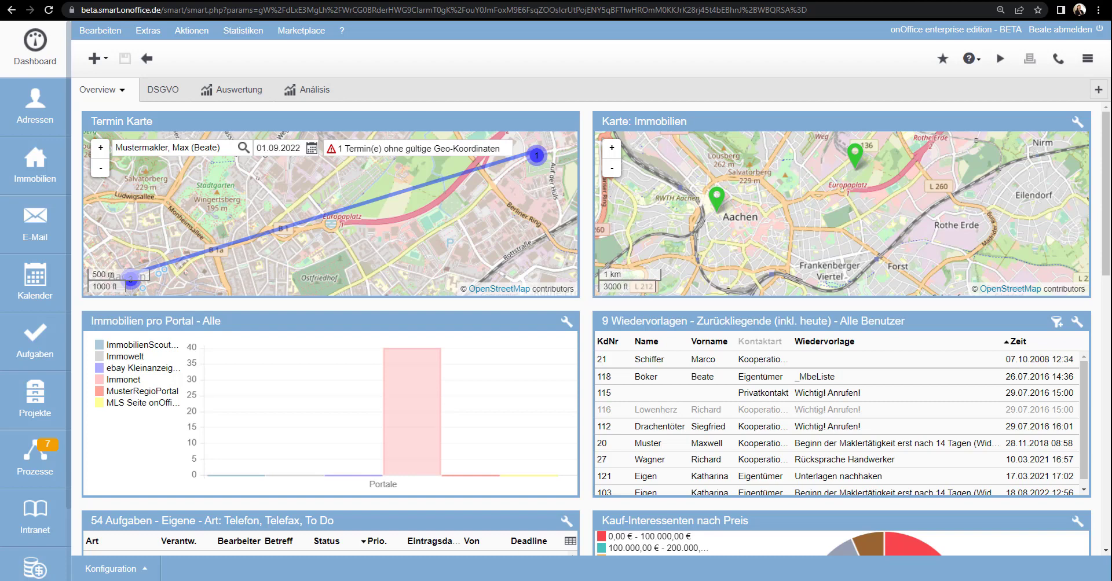
Open the web exposé template named "Web-Exposé" for editing
click(105, 35)
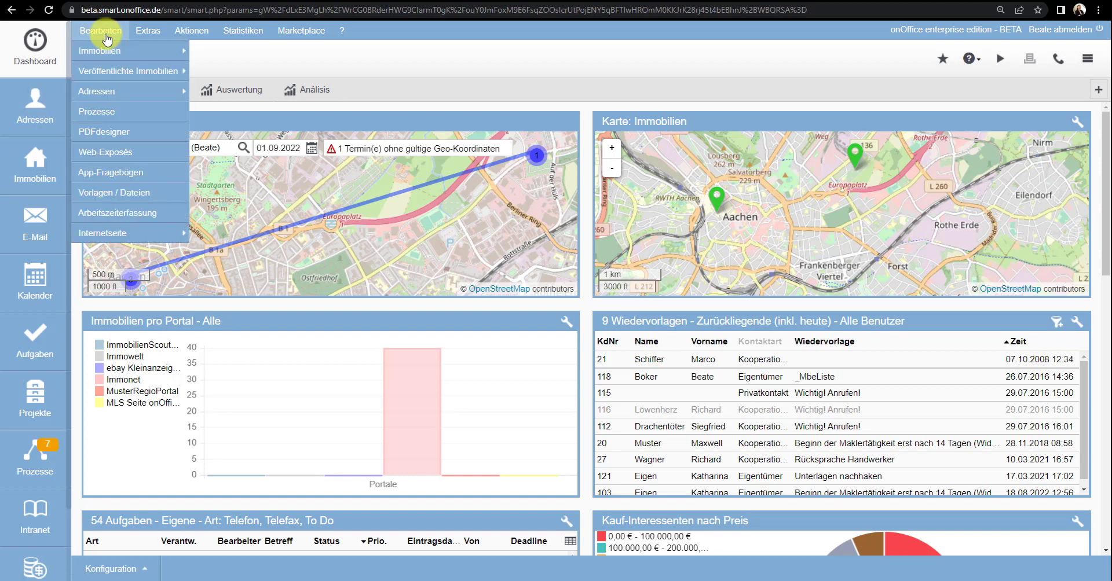
click(113, 155)
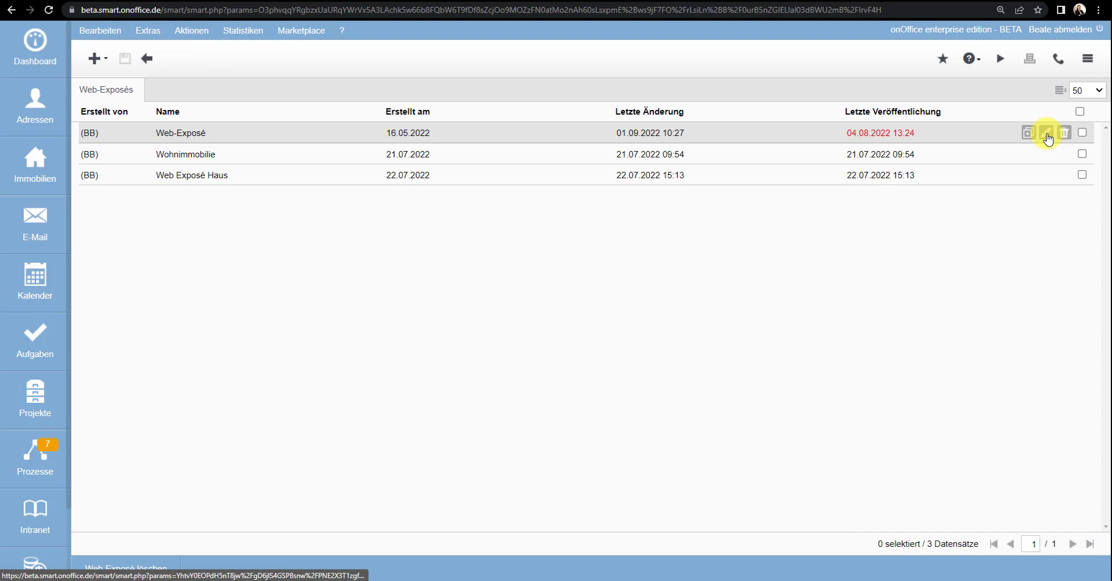
click(1047, 135)
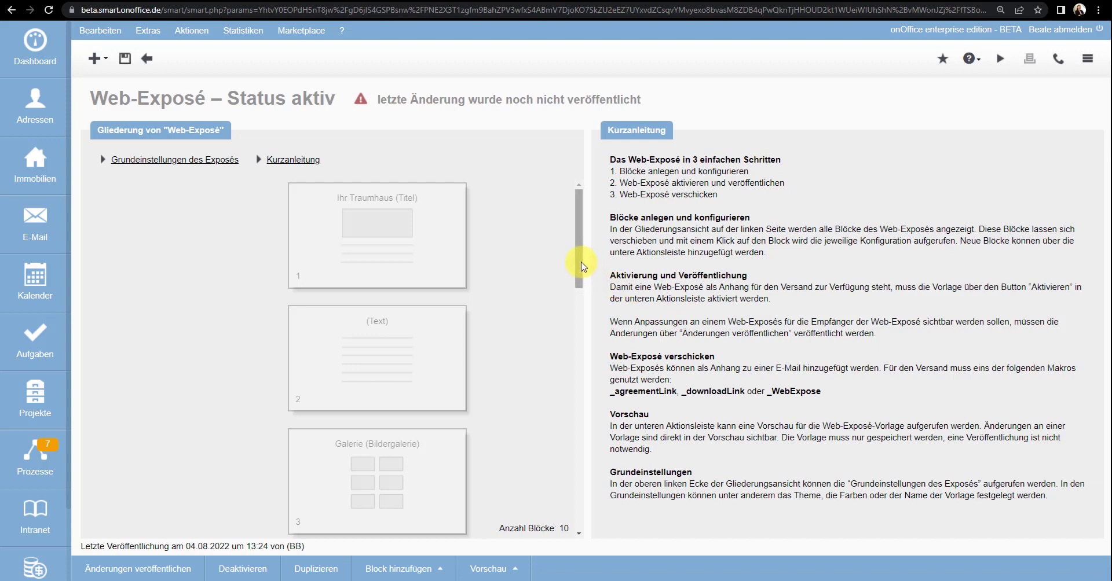
Look over the outline of the web exposé and the block types available for adding
drag(582, 266, 559, 242)
click(442, 571)
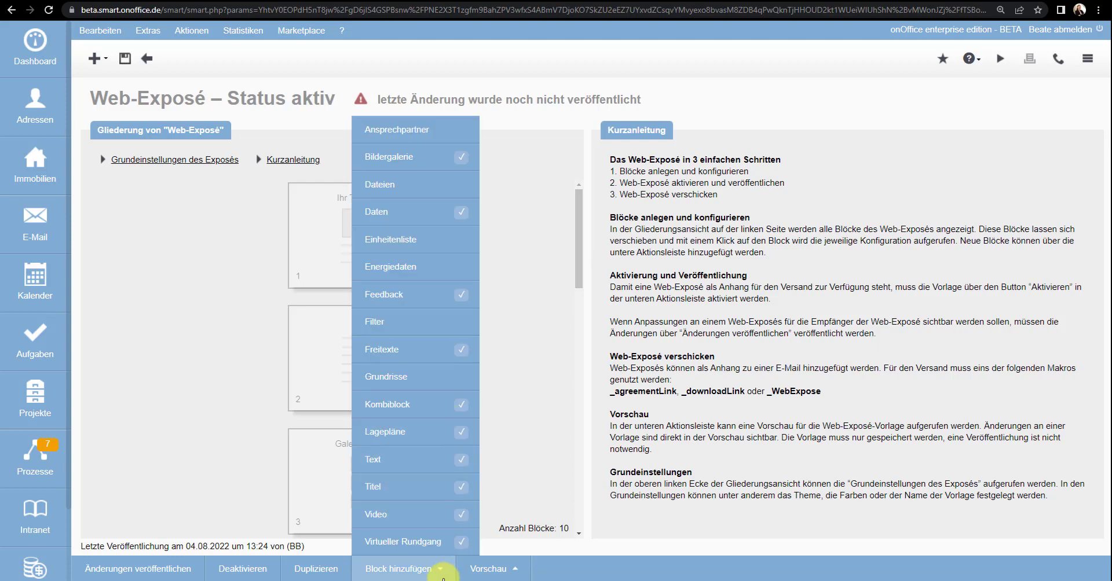
click(443, 572)
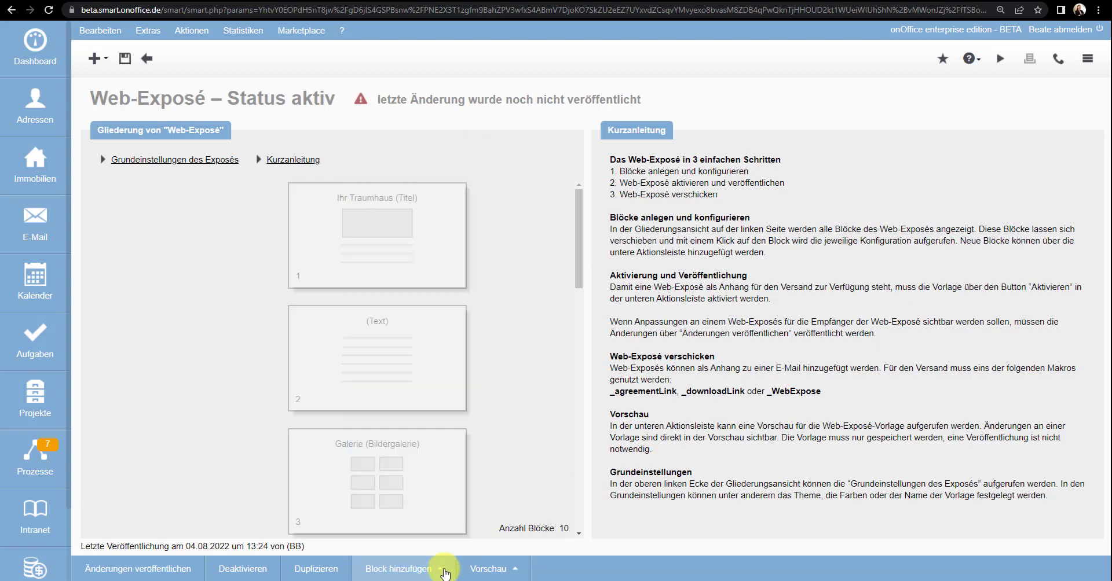
Review the settings of the "Ihr Traumhaus" title block and the _Briefanrede macro in the text block
click(446, 265)
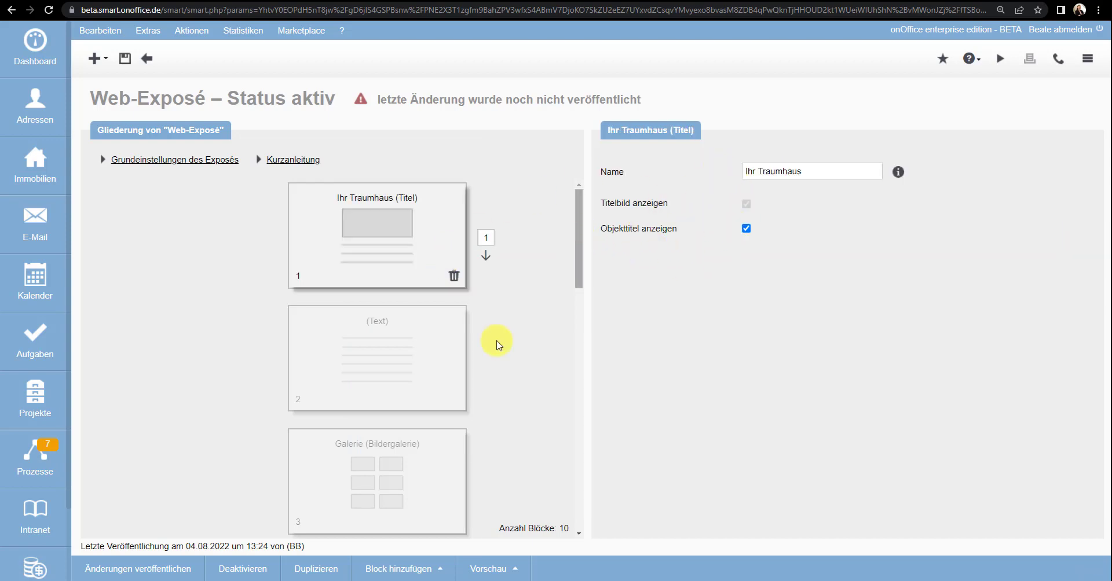
click(422, 372)
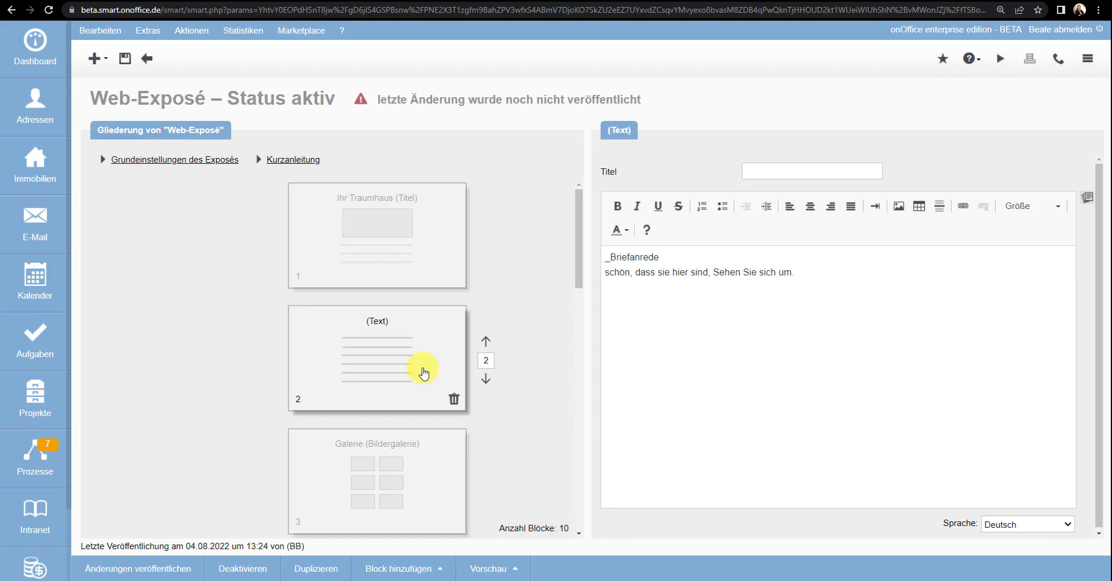
drag(665, 257, 593, 255)
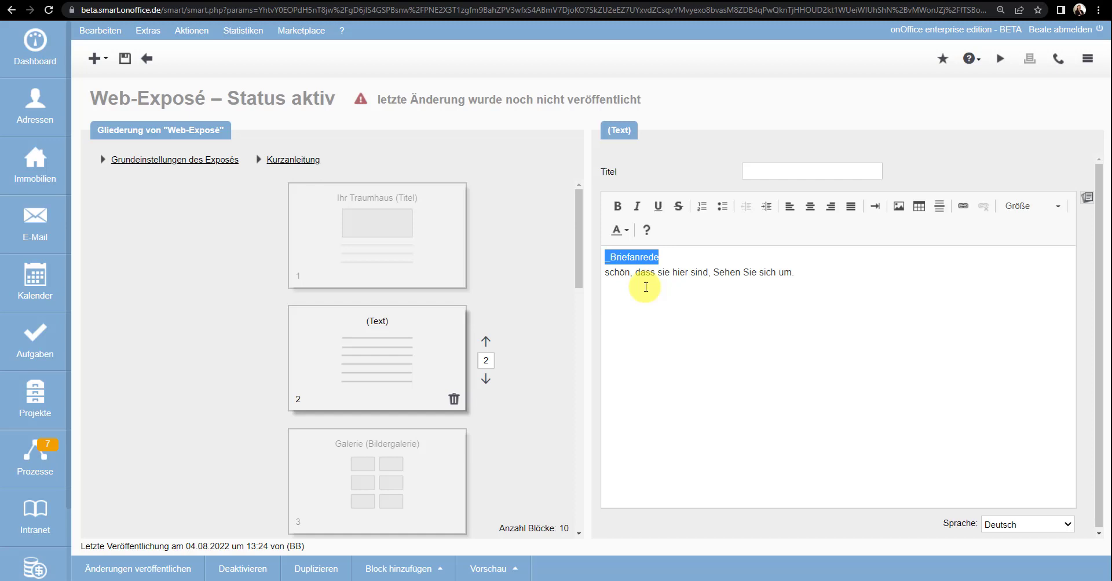
Examine the settings of the Video block and the link filter domains of the Virtueller Rundgang block
scroll(405, 306, down, 6)
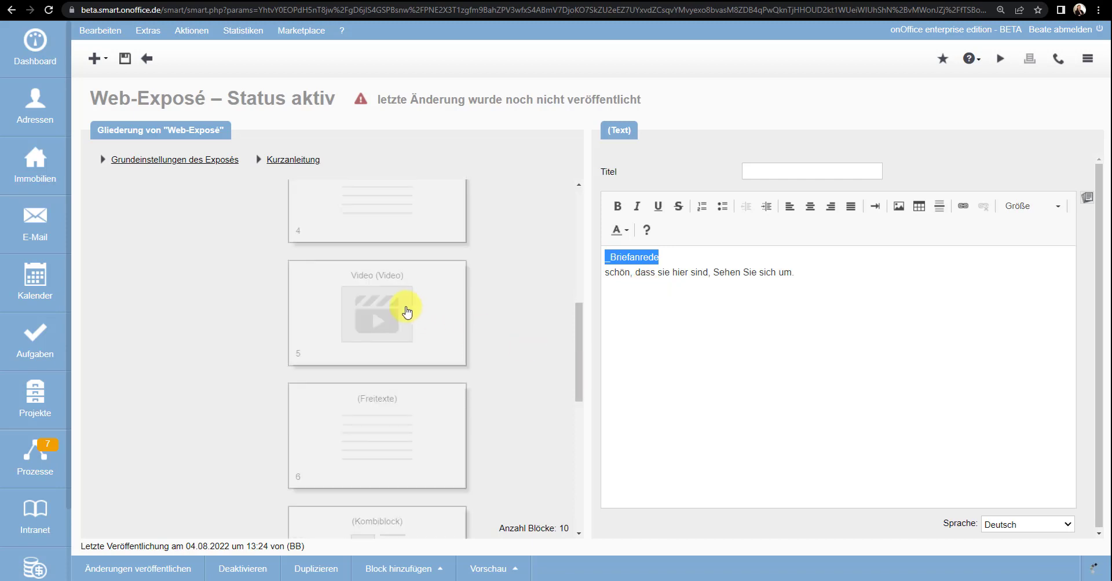
click(407, 313)
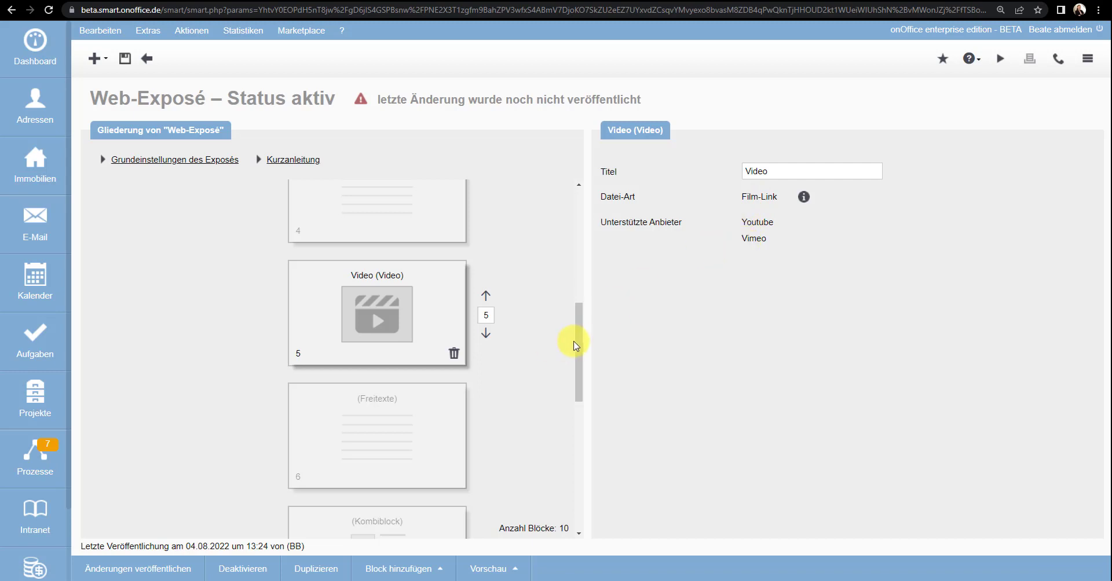
drag(576, 342, 570, 461)
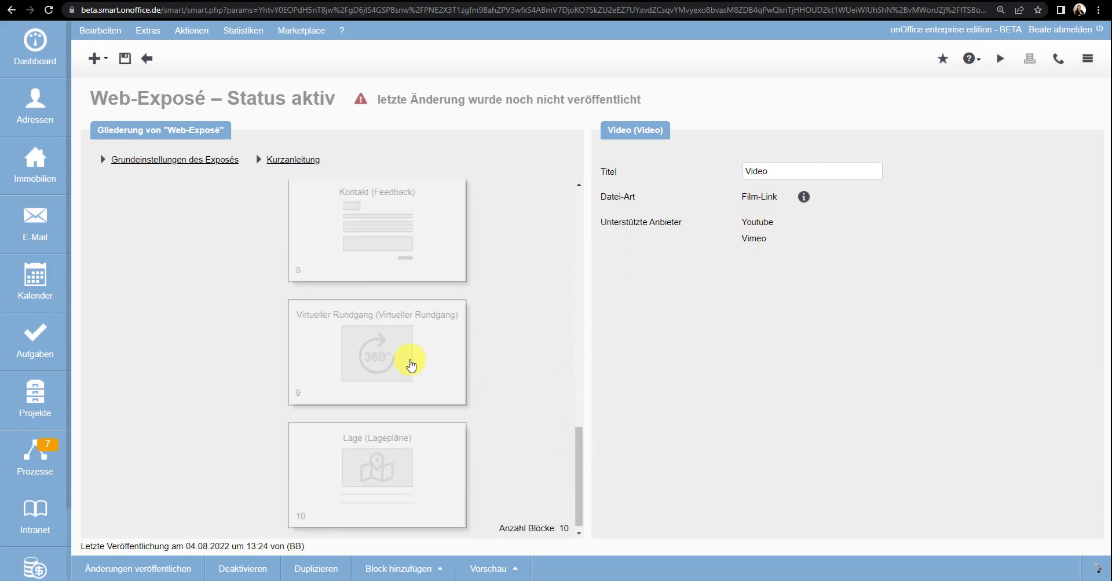
click(408, 359)
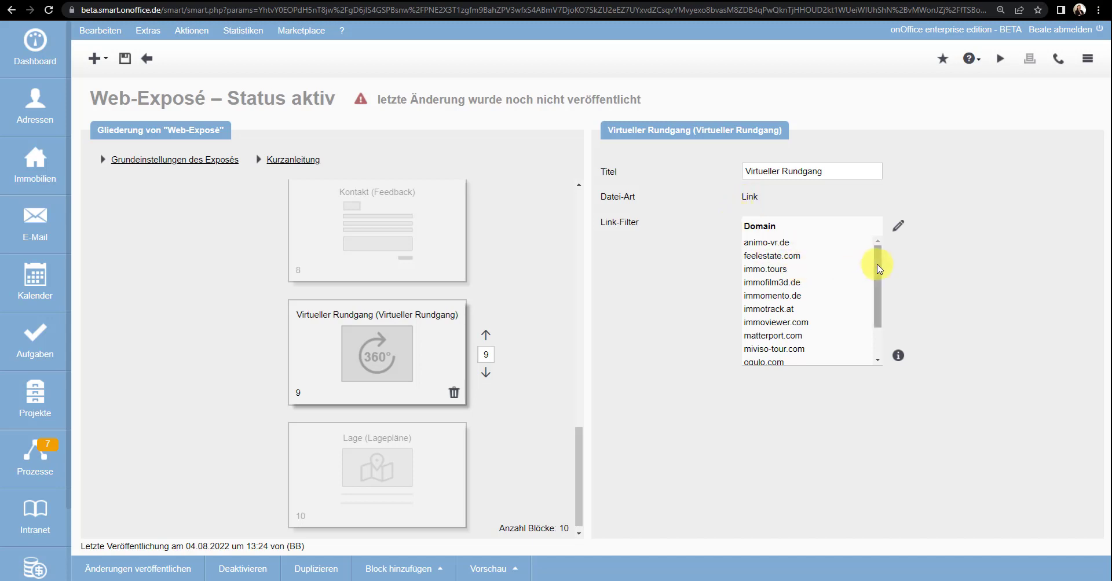
mouse_move(876, 265)
mouse_down()
mouse_move(882, 340)
mouse_move(874, 255)
mouse_up()
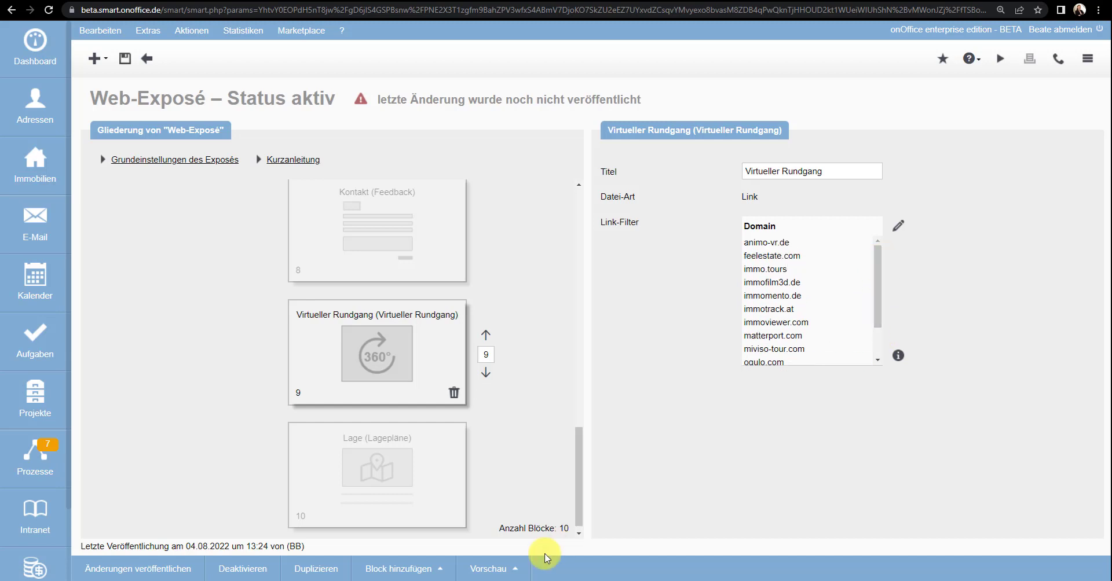
Preview the web exposé with the last used data and switch on the error display
click(517, 571)
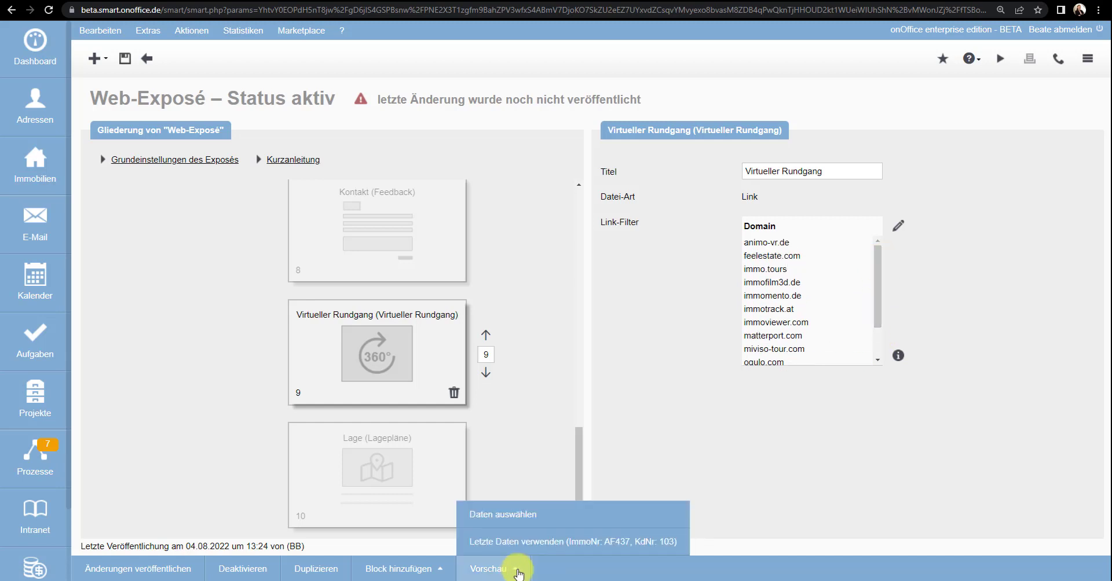
click(527, 542)
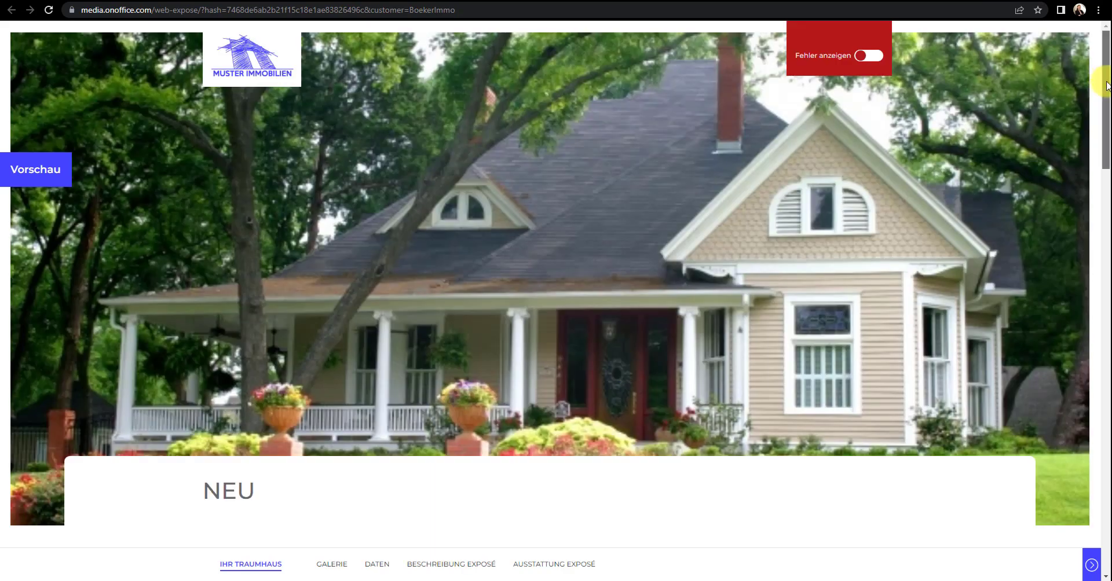
drag(1106, 85, 1082, 55)
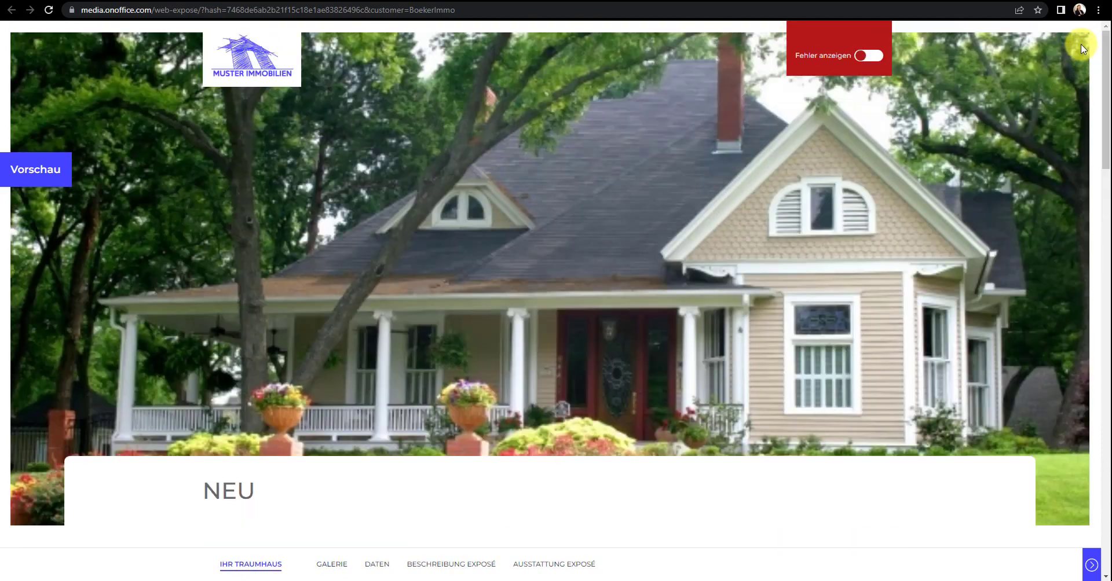
click(866, 56)
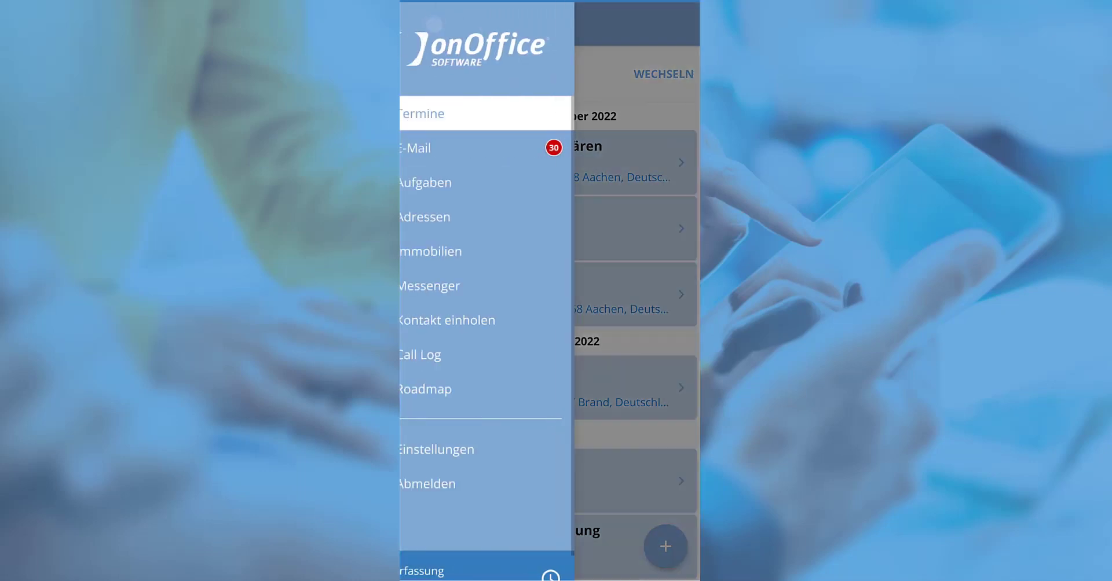
In the onOffice mobile app, open the Freitexte of property AF437 and its Beschreibung for editing, then go back to the property
click(473, 251)
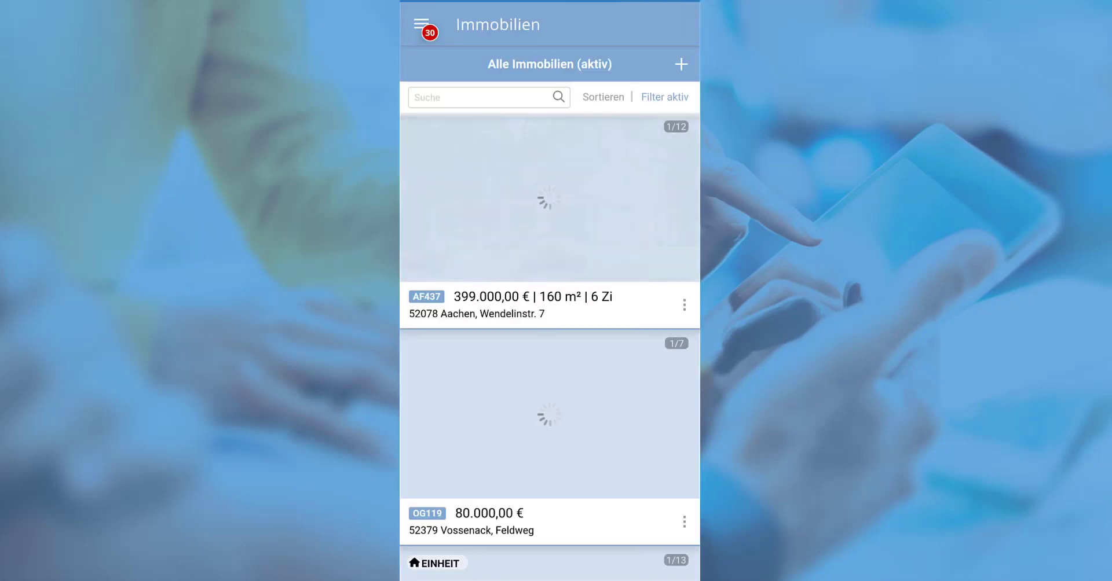
click(550, 231)
scroll(652, 228, down, 8)
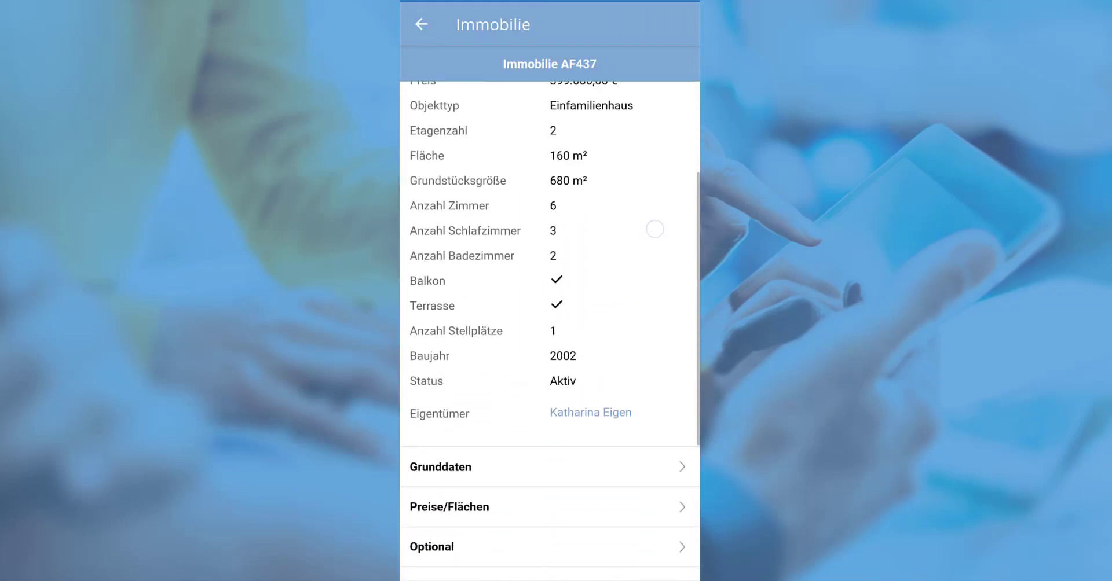
click(550, 400)
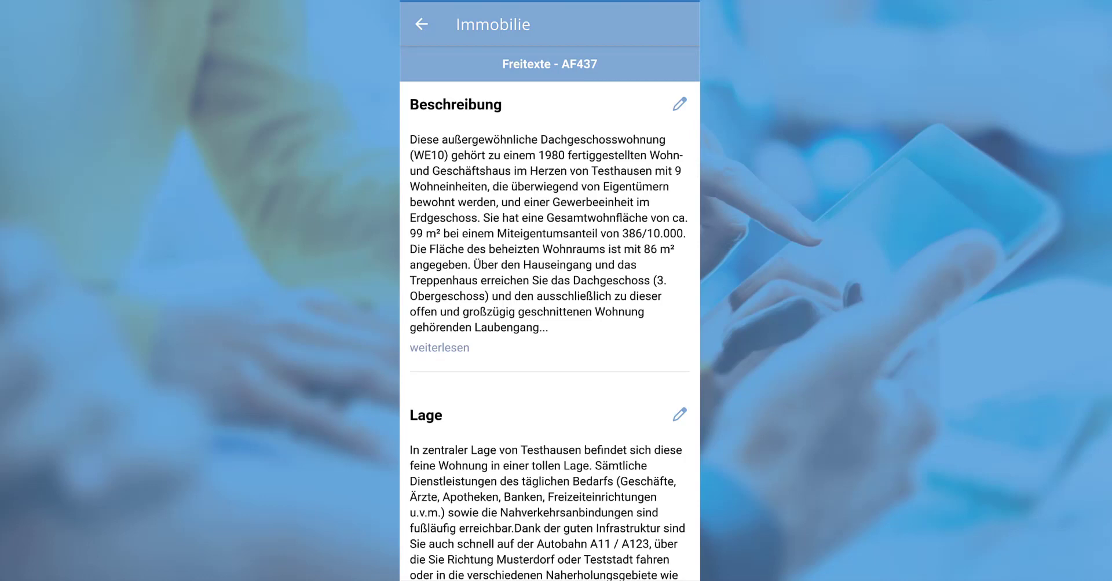
click(679, 104)
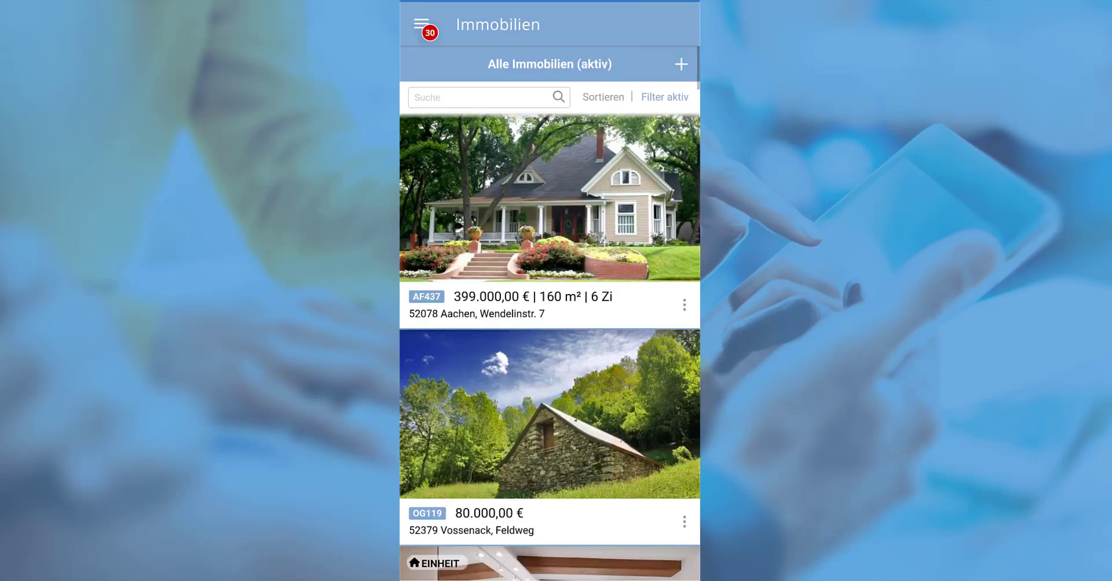
click(467, 217)
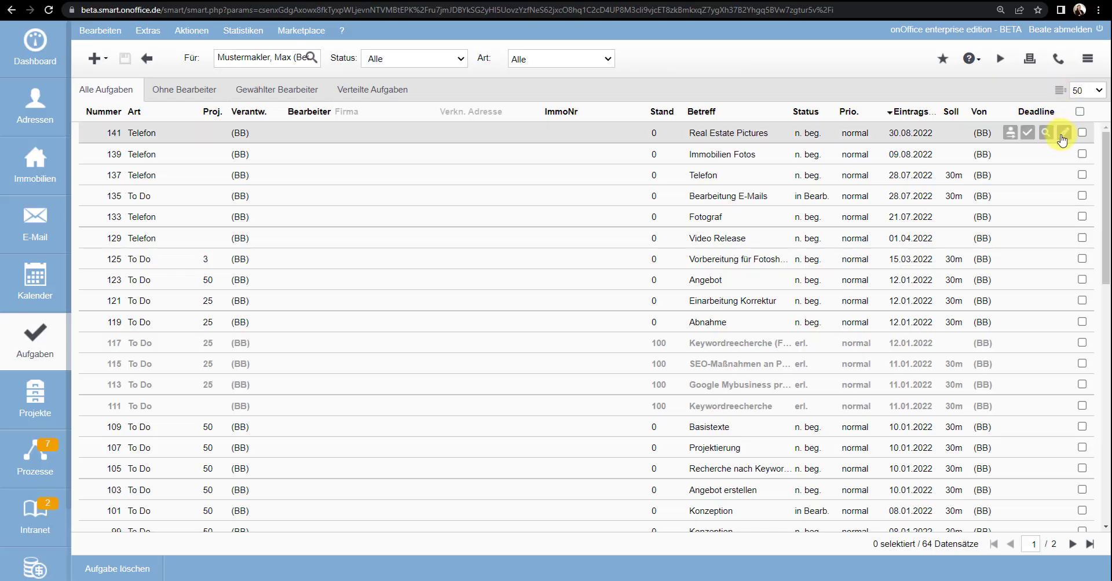
Open the task "Real Estate Pictures", view its translation and switch back to the original text
click(1062, 138)
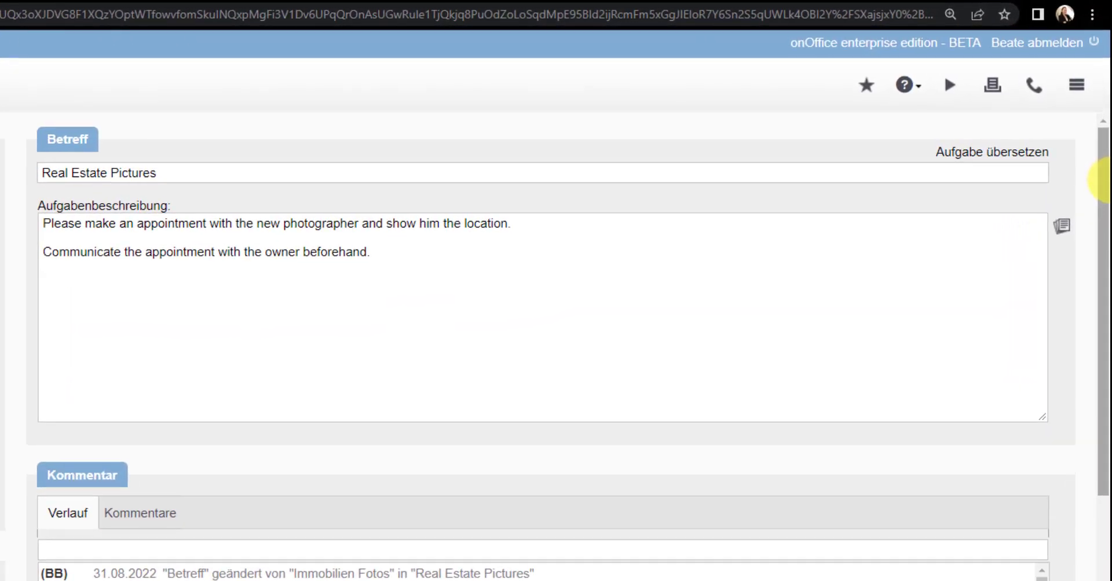
click(1003, 159)
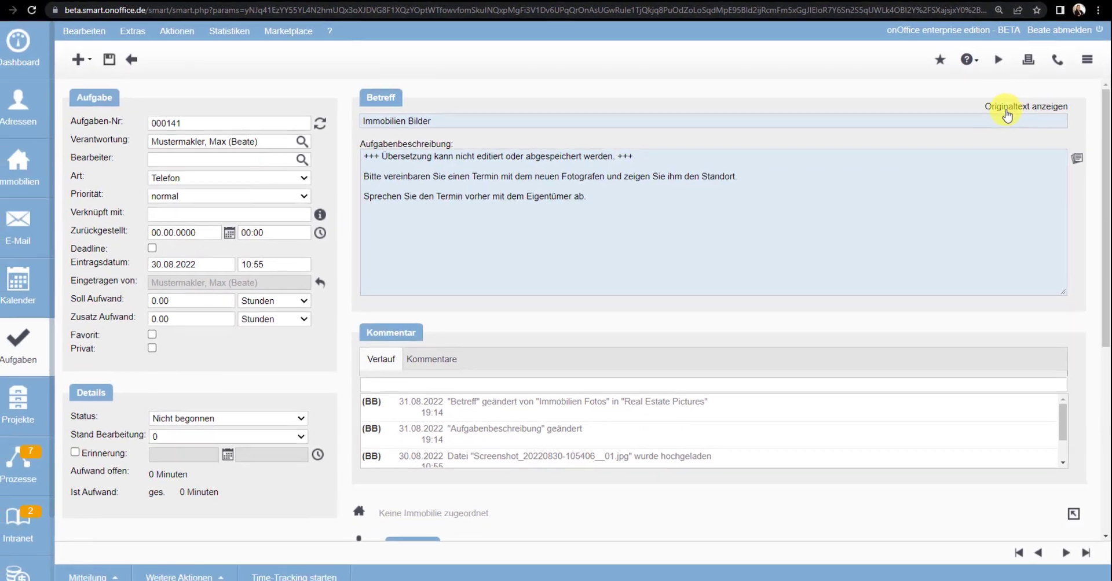
click(1047, 106)
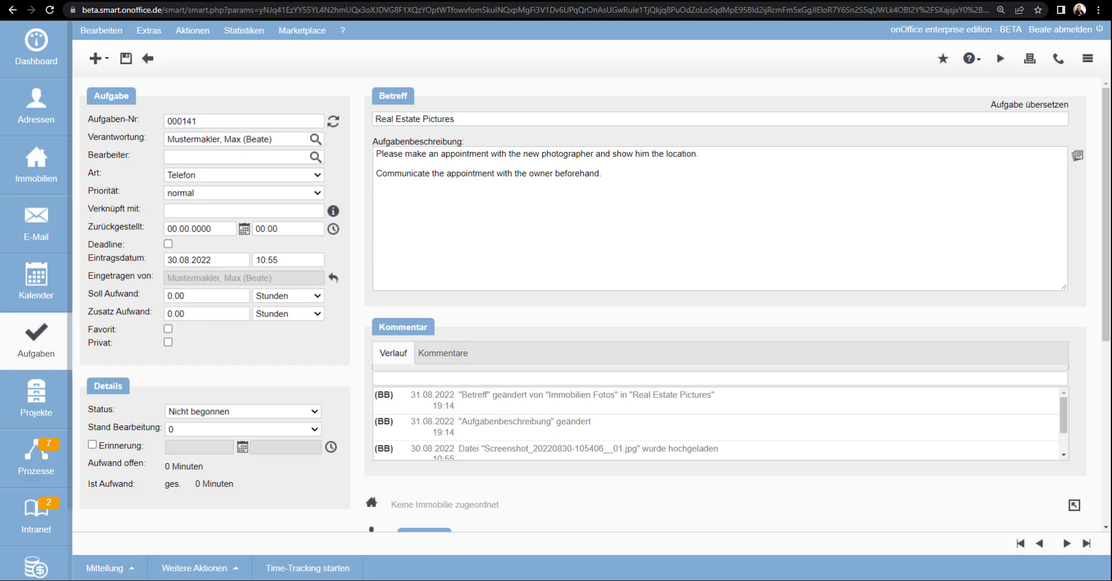
Open the general section of the basic settings and look through the countries whose public holidays the calendar can show
click(149, 30)
mouse_move(219, 234)
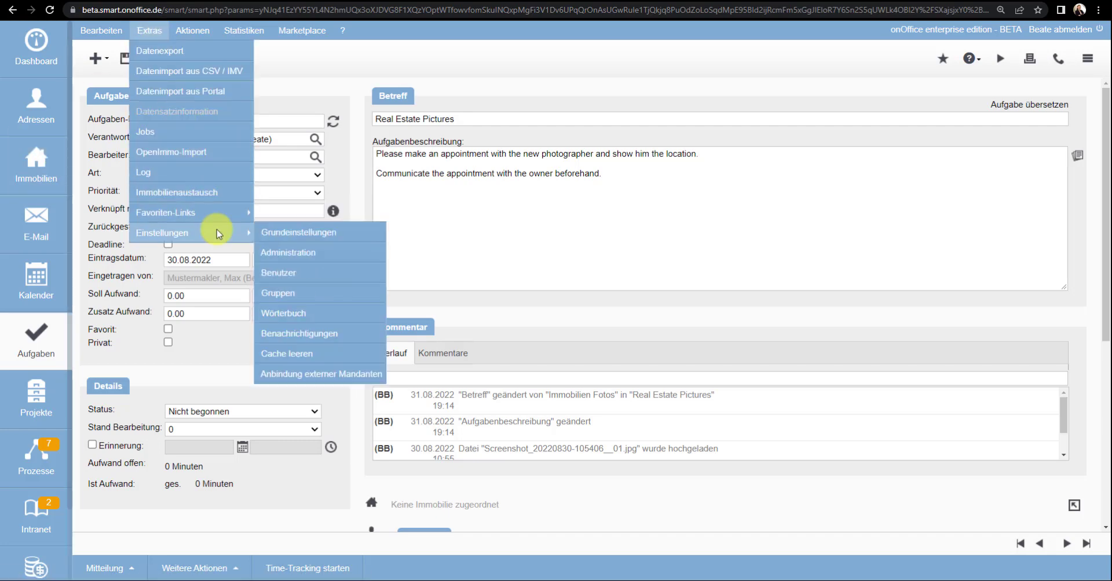
click(282, 232)
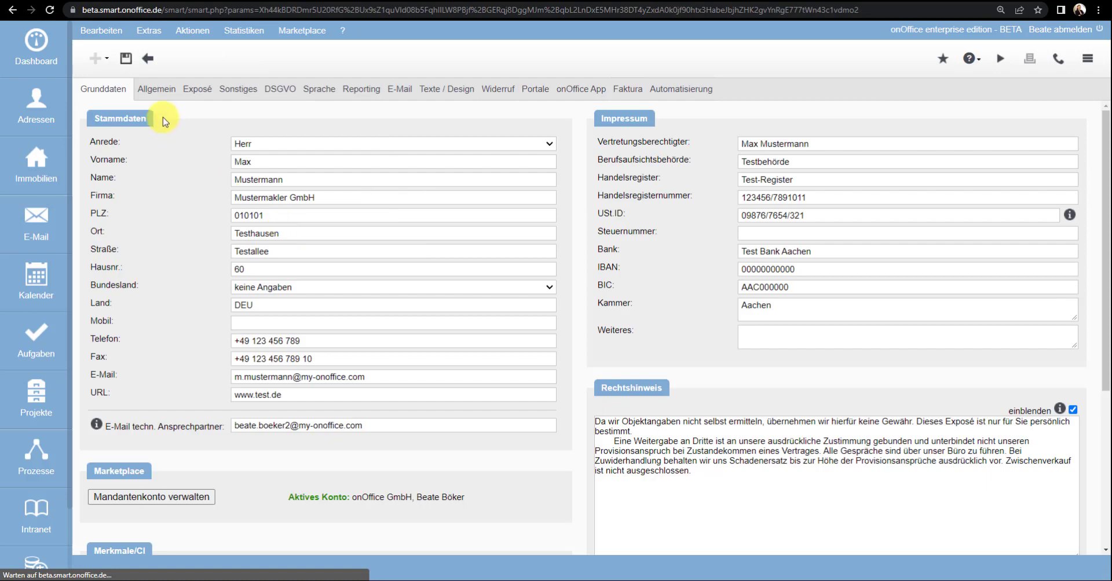
click(151, 89)
drag(1106, 146, 1107, 436)
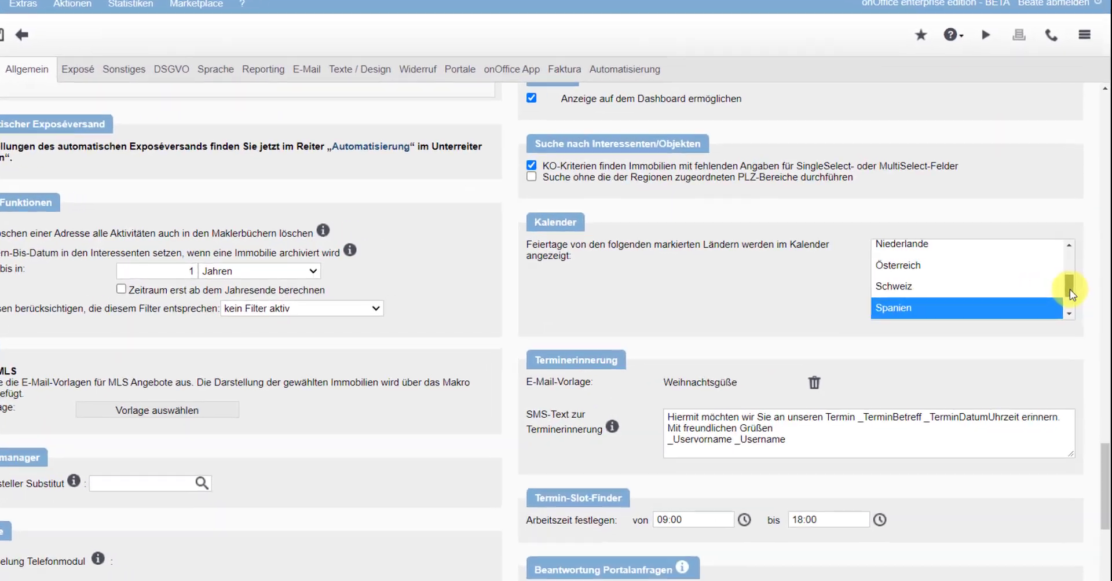
drag(1069, 289, 1046, 364)
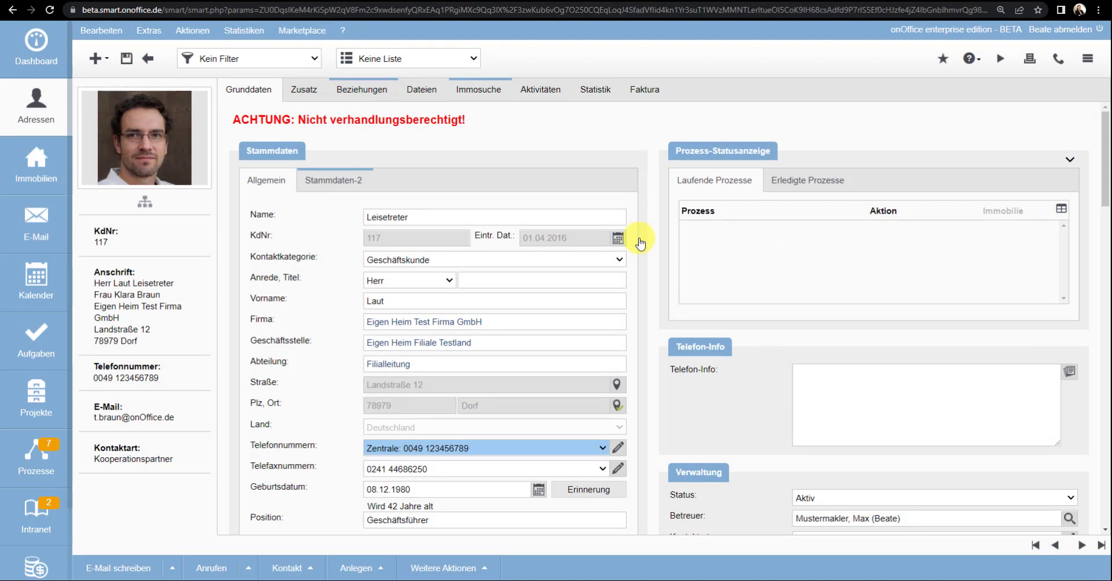
Duplicate the open address record and look over the copied data
click(482, 564)
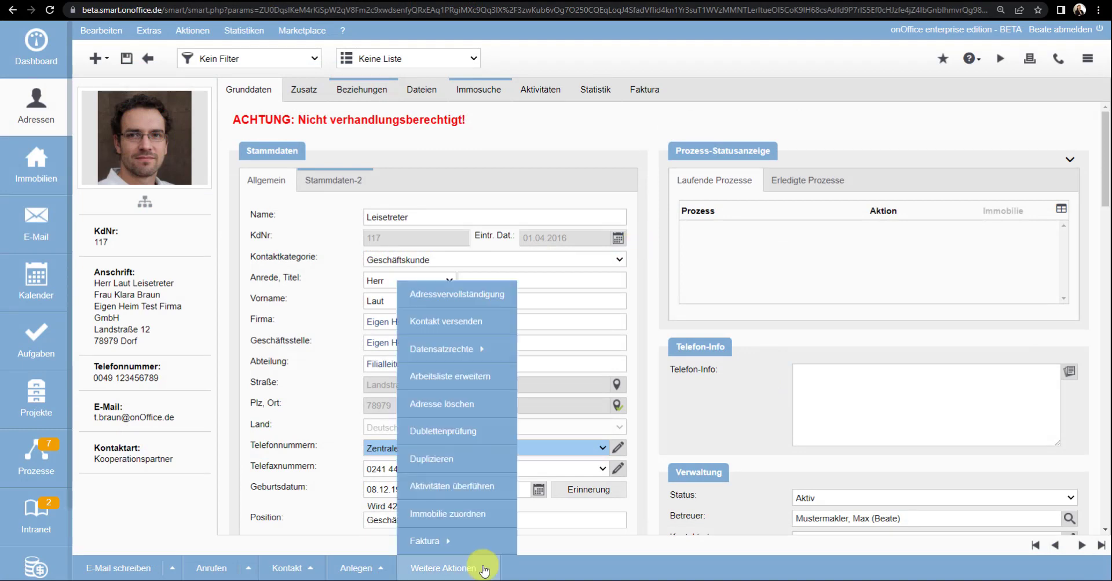
click(454, 458)
click(580, 72)
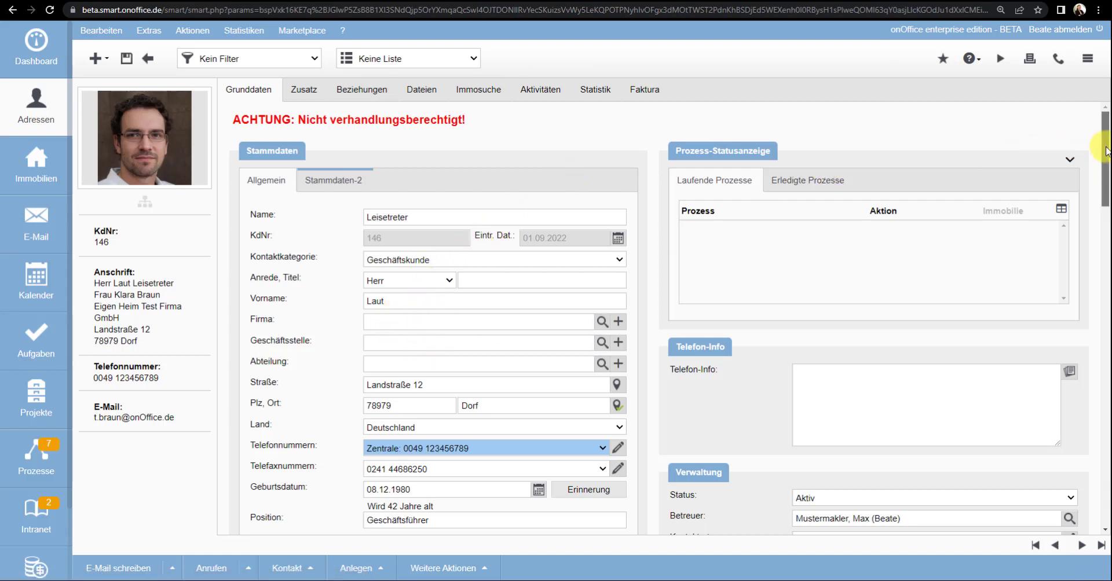
drag(1102, 155, 1103, 228)
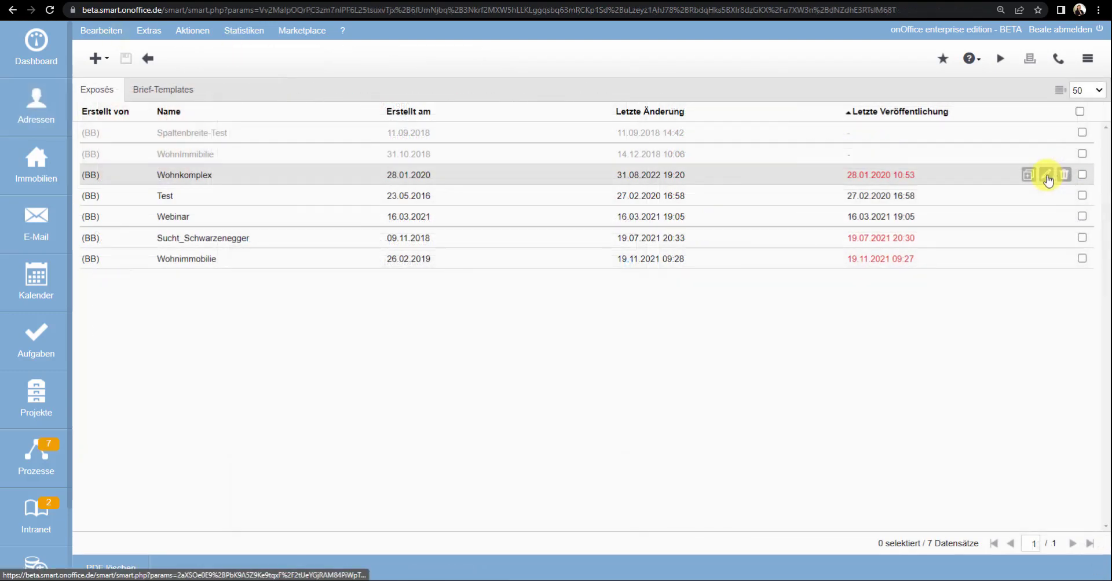
Open the PDF exposé "Wohnkomplex" for editing and examine the "Titel anzeigen" option of its Titelseite
click(1046, 176)
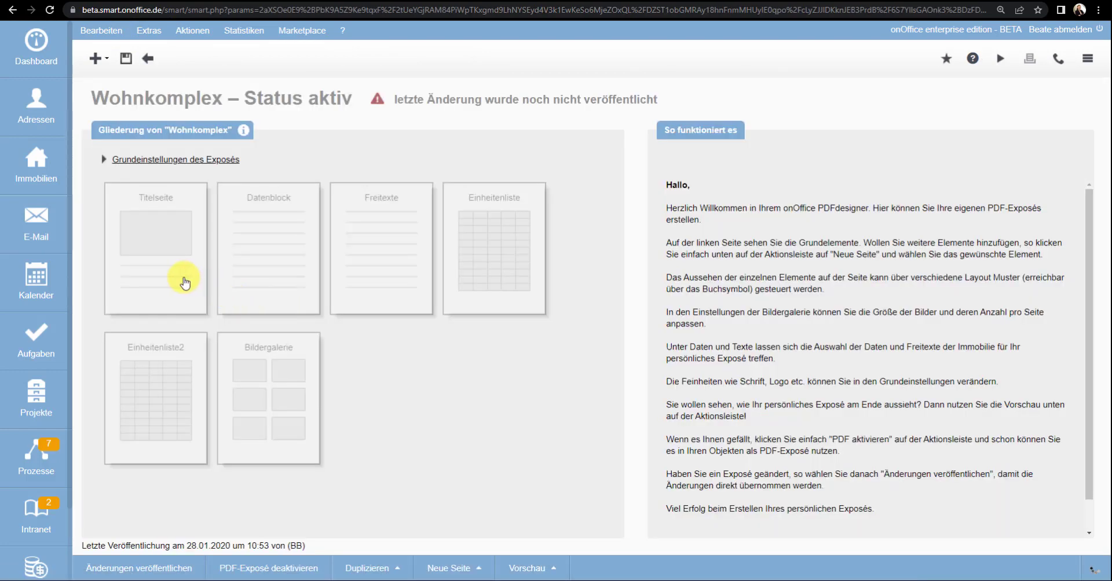
click(184, 281)
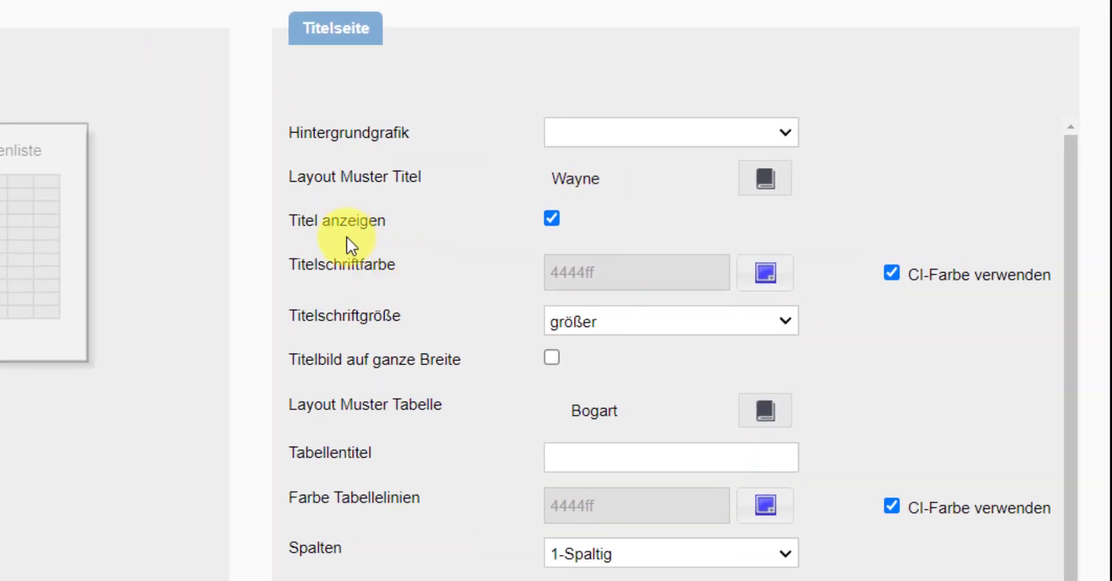
click(481, 220)
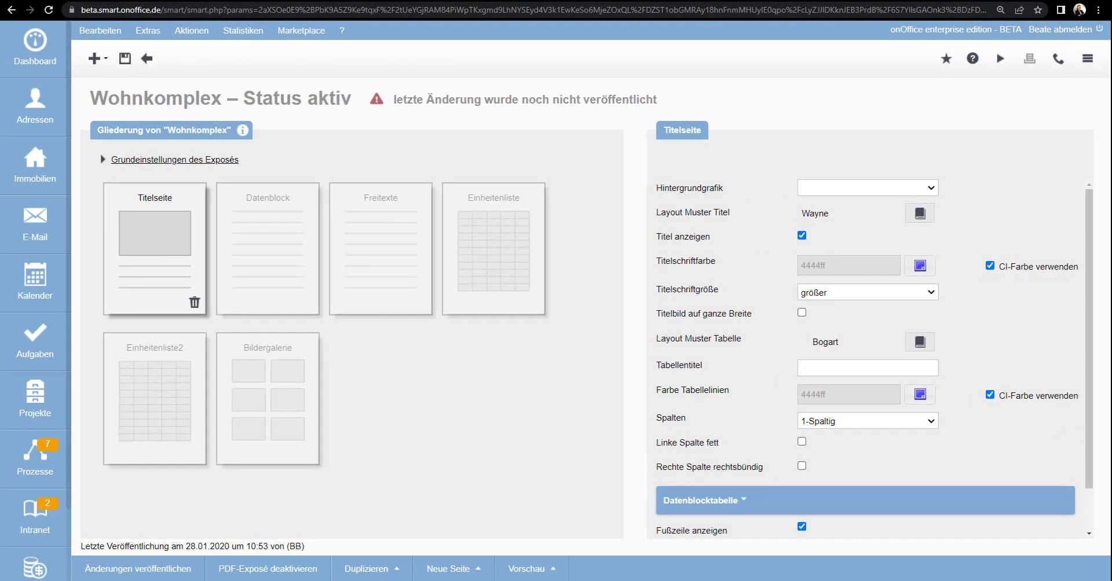
Open the region administration, select the first "#Neue Region" entry and look through the countries available for it
click(148, 30)
mouse_move(188, 248)
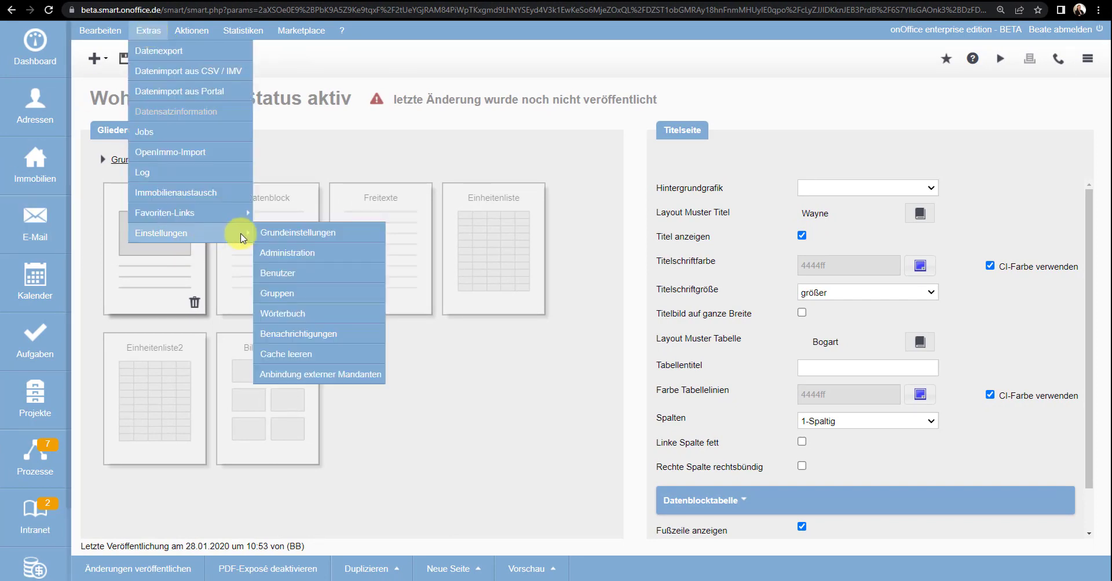
click(282, 258)
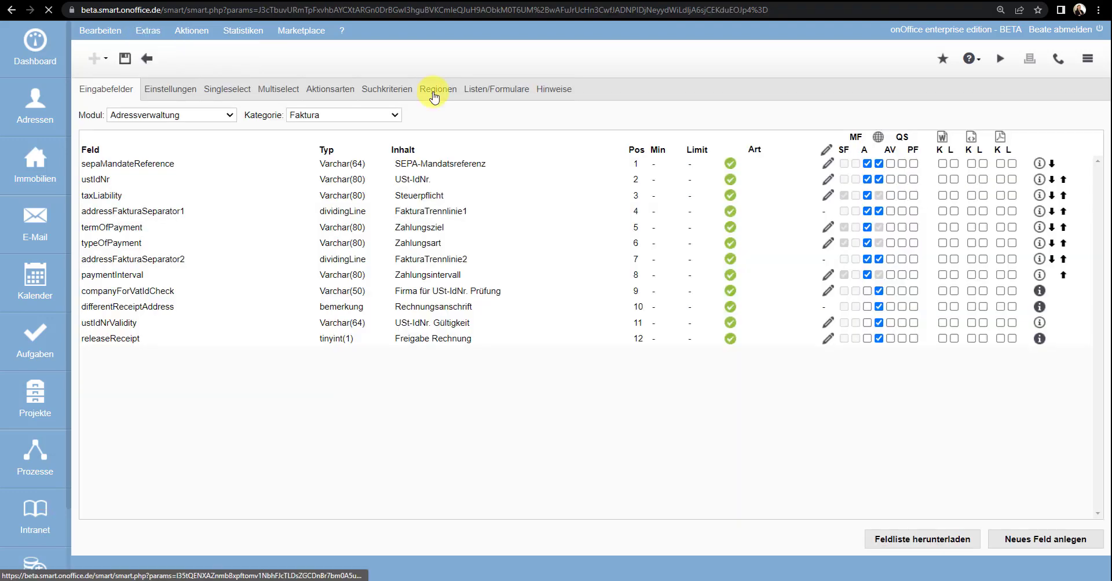
click(434, 93)
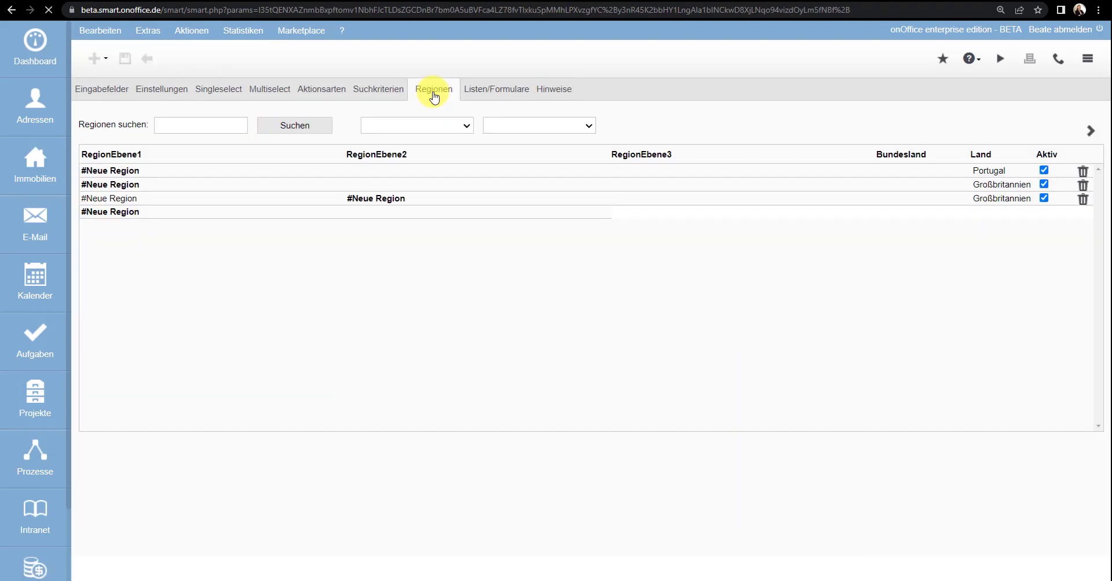
click(360, 180)
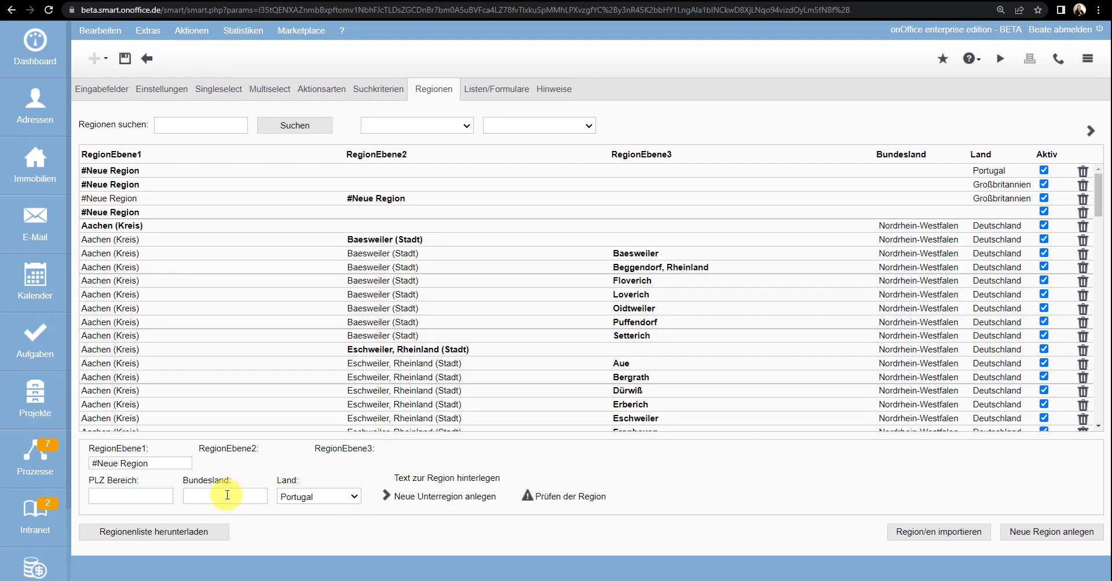
click(355, 502)
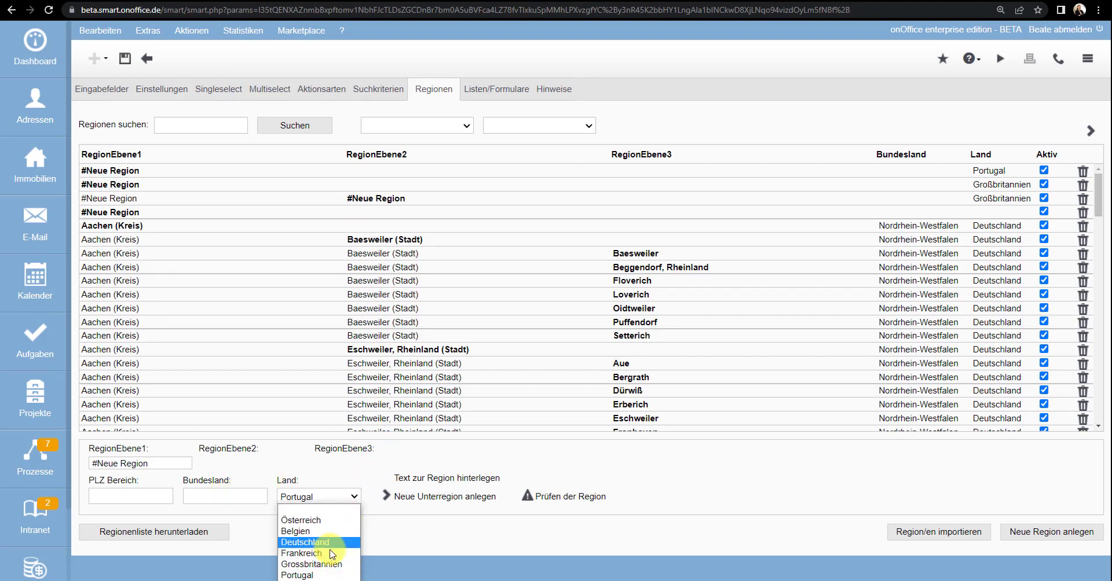
click(252, 520)
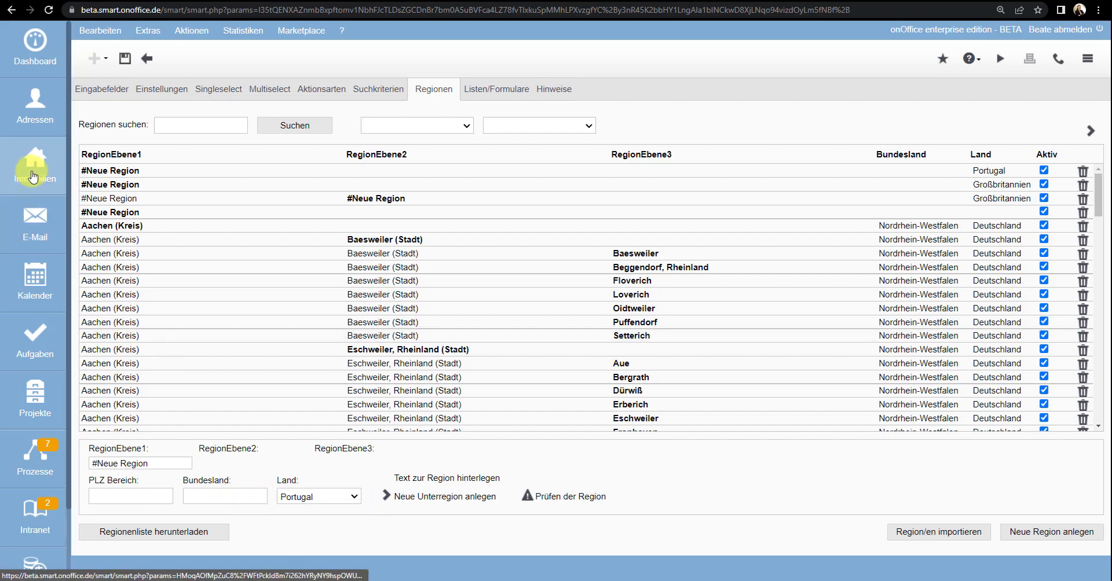
Open property AF437, view the Ort field in its Geografische-Angaben and compare it with the French language version
click(33, 176)
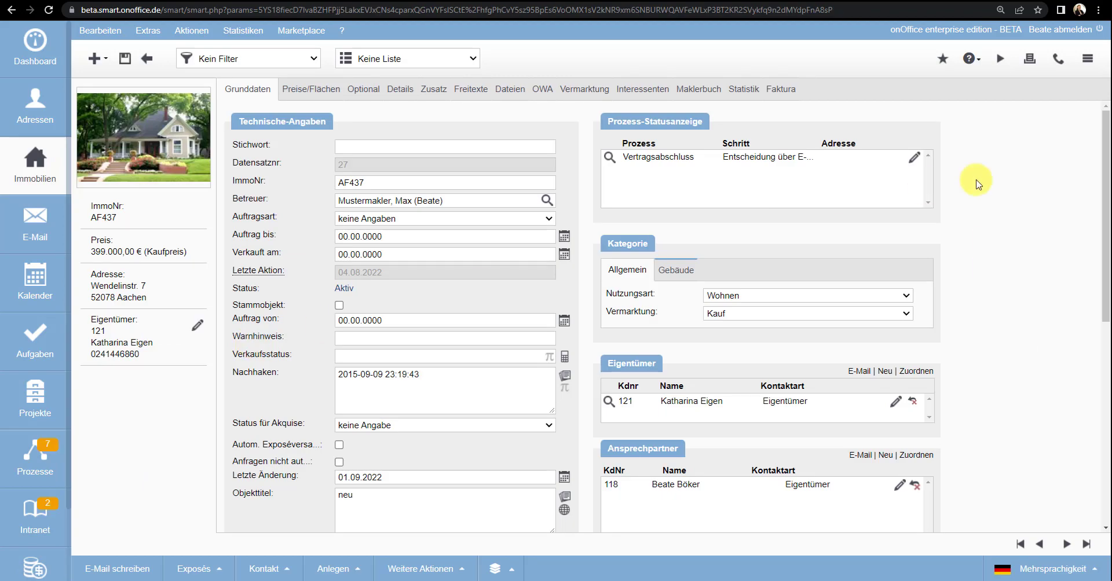
scroll(1102, 237, down, 2)
scroll(1102, 236, down, 5)
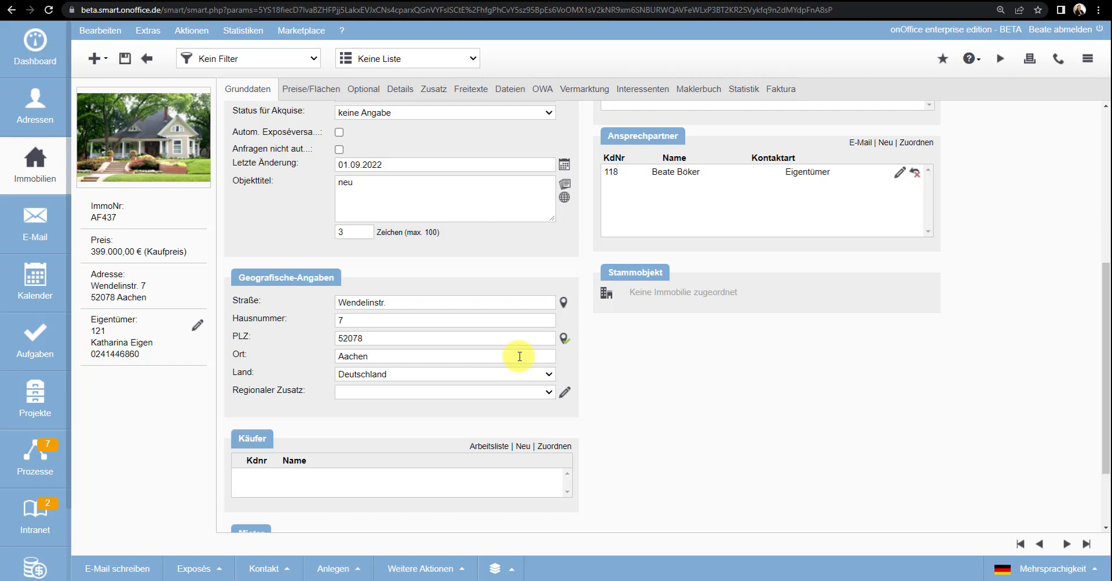
click(519, 356)
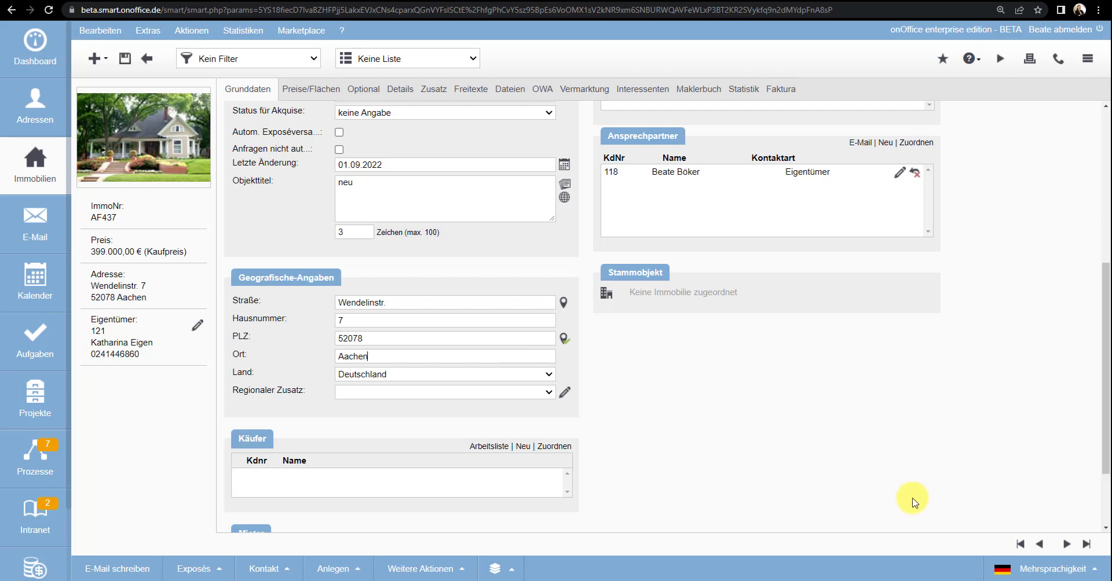
click(1098, 572)
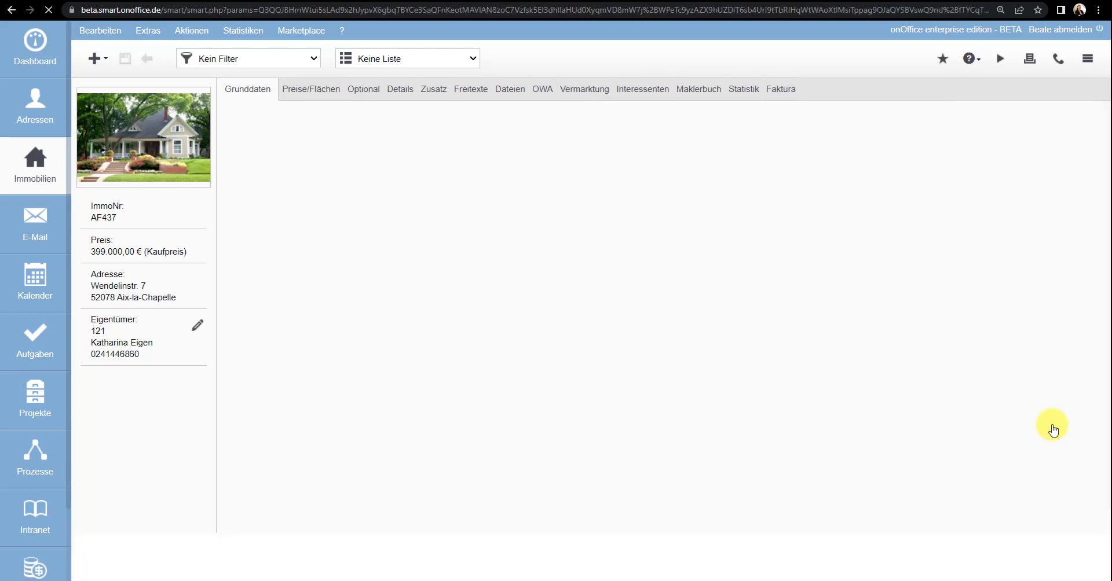
scroll(1099, 457, down, 4)
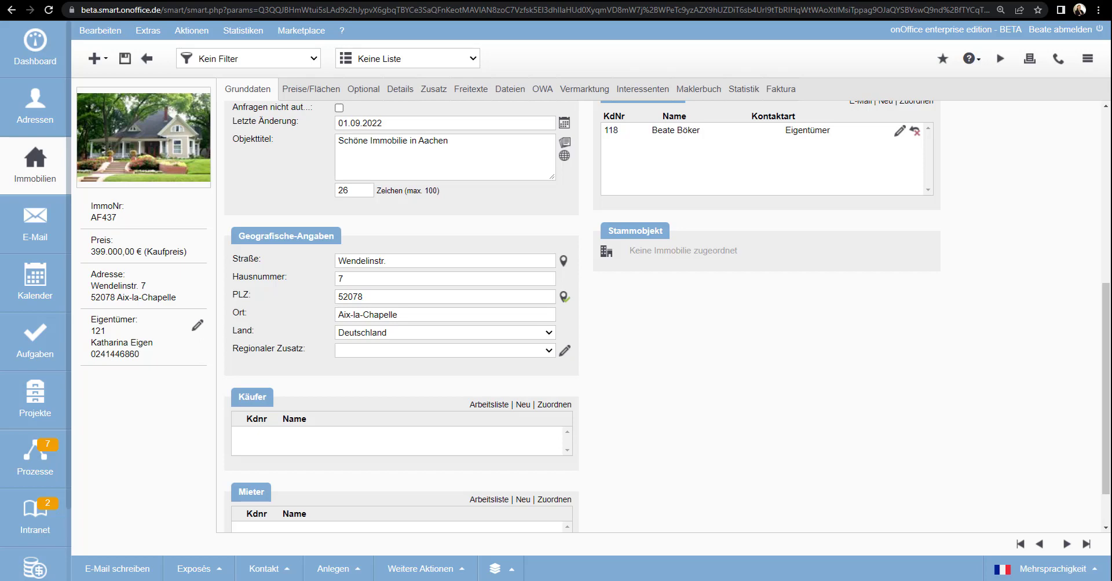
Start an e-mail from the property and enter the macros _ort(FRA) and _ort(DEU) in its body
click(100, 567)
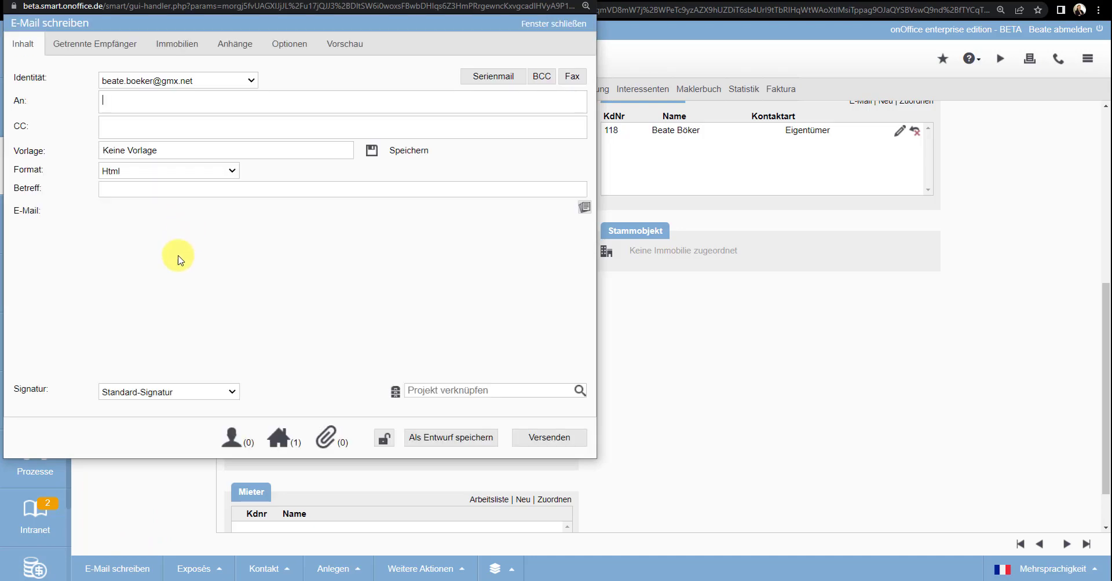
text(_ort(FRA) _ort(DEU))
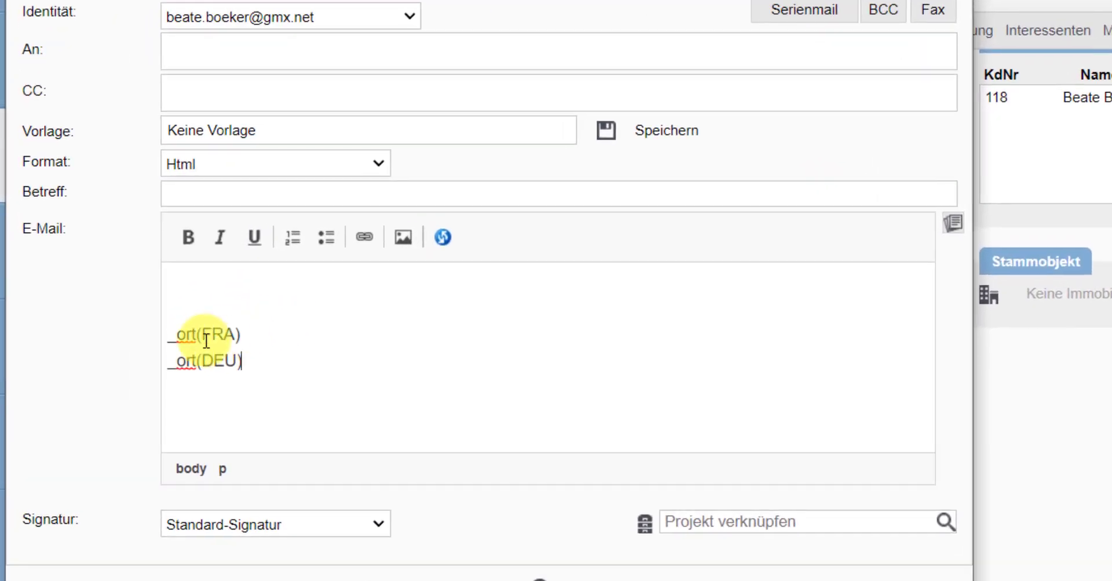
double_click(174, 337)
click(224, 336)
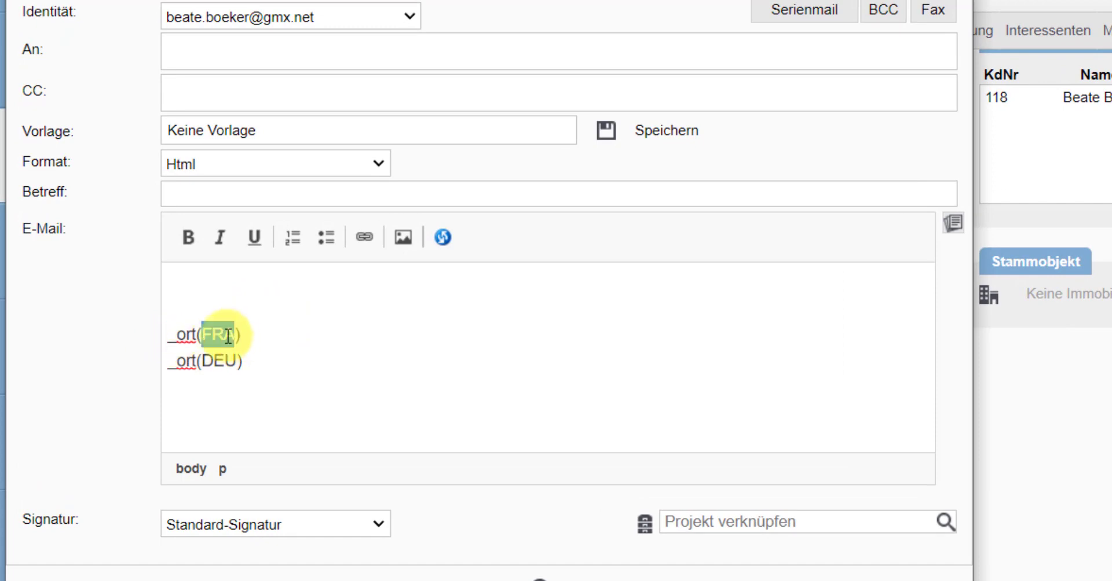
double_click(225, 363)
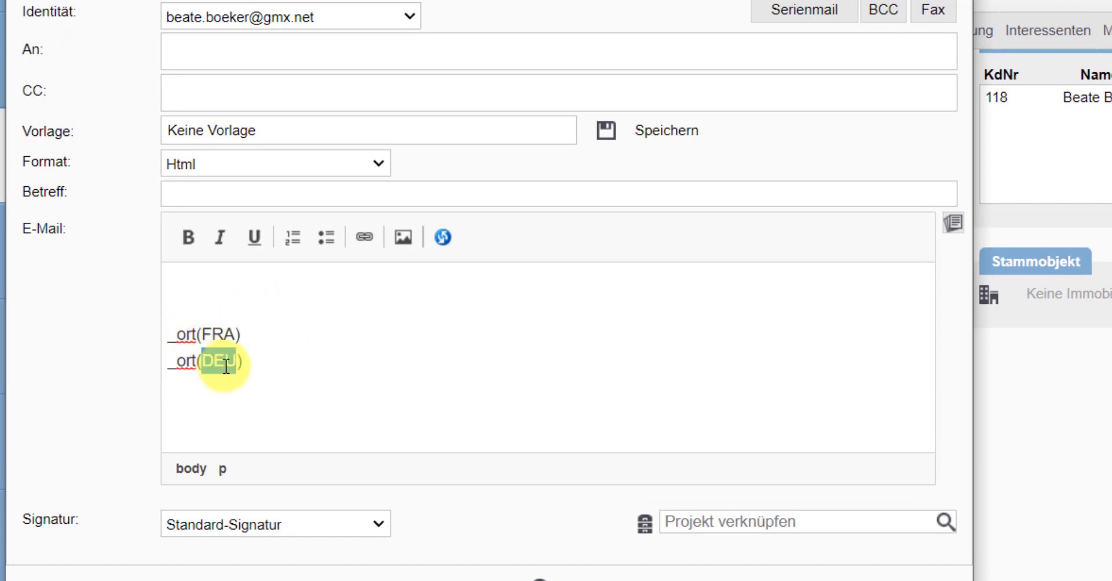
click(251, 363)
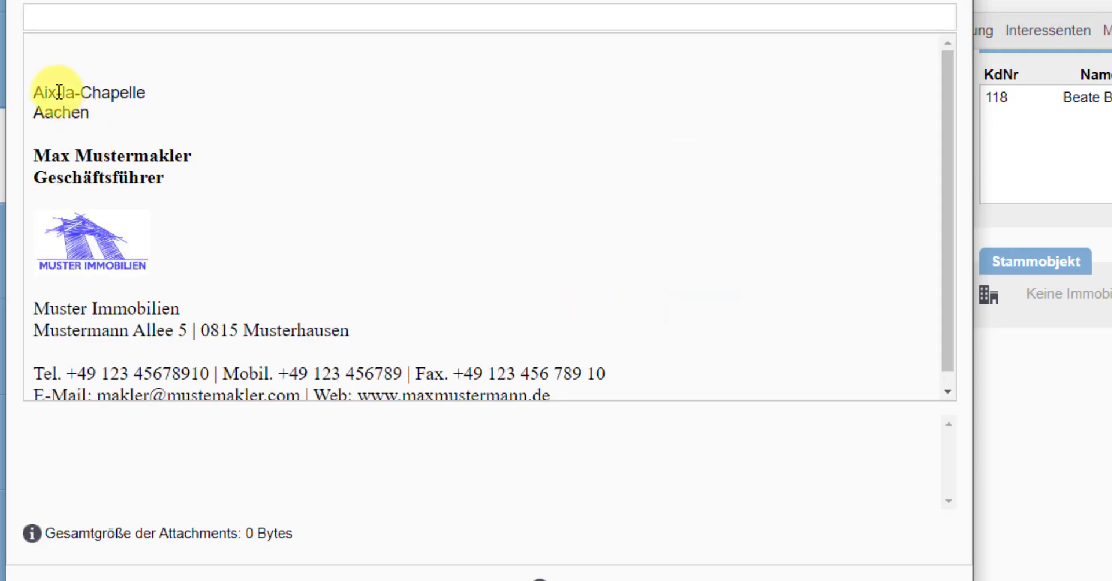
Examine how both place macros resolve in the e-mail preview and close the e-mail
drag(46, 93, 132, 94)
drag(44, 105, 114, 123)
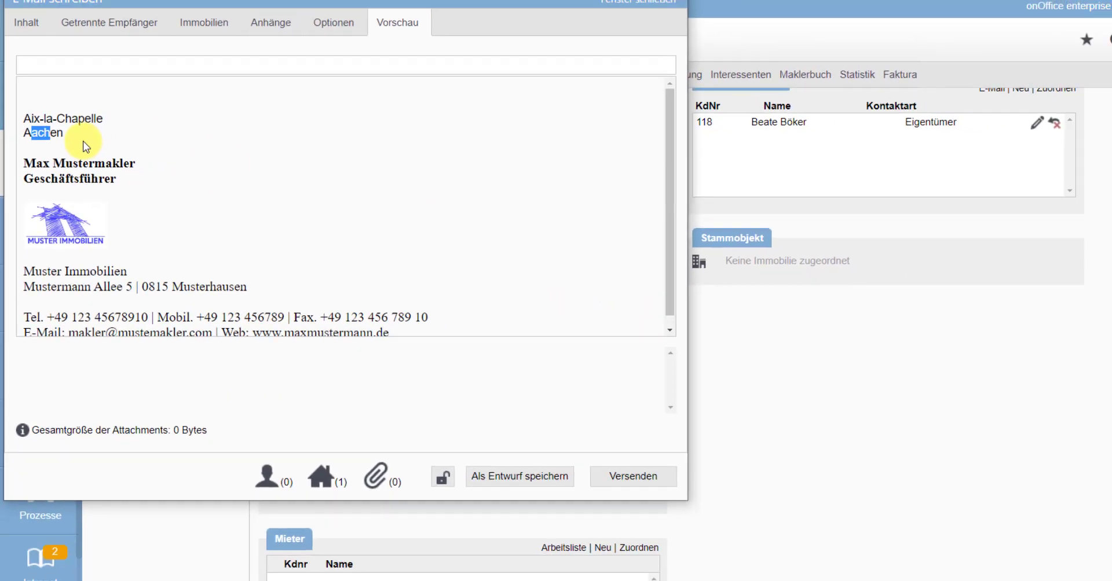
click(118, 126)
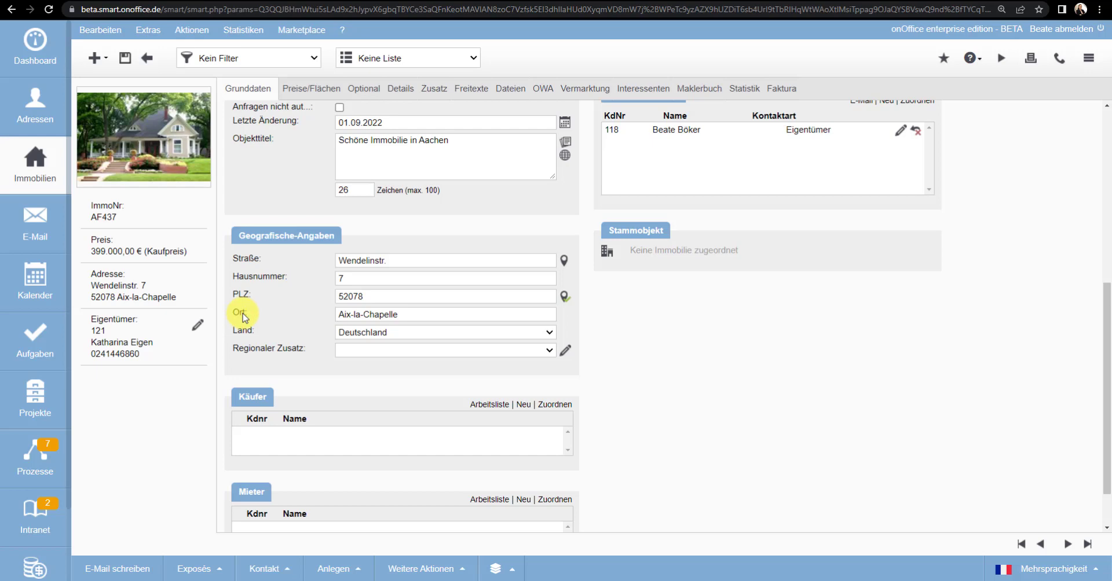
View the administration's input fields for the Immobilien module in the category Geografische-Angaben
click(149, 30)
mouse_move(162, 231)
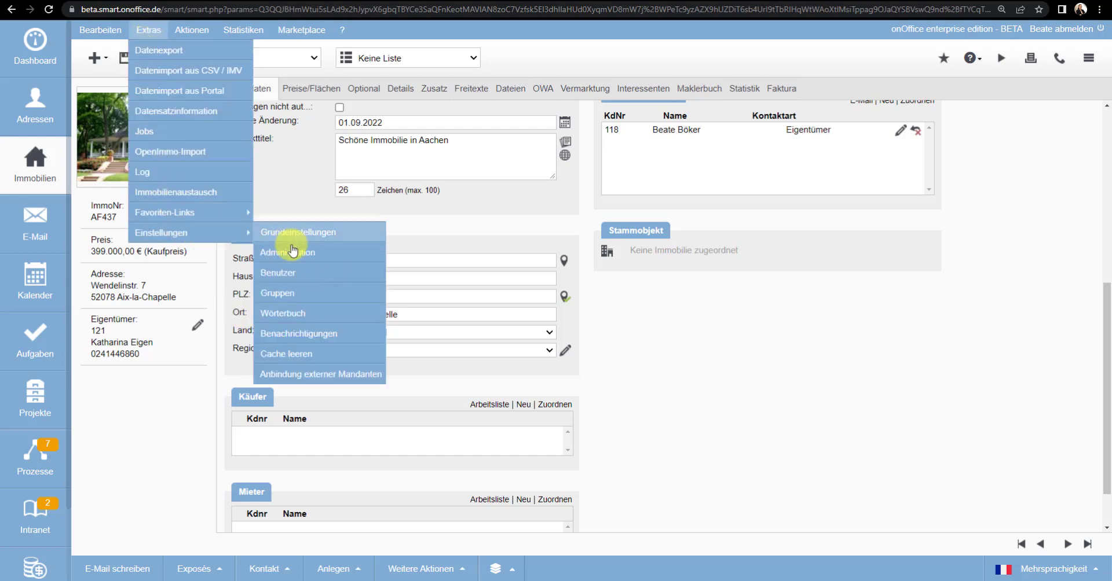
click(292, 250)
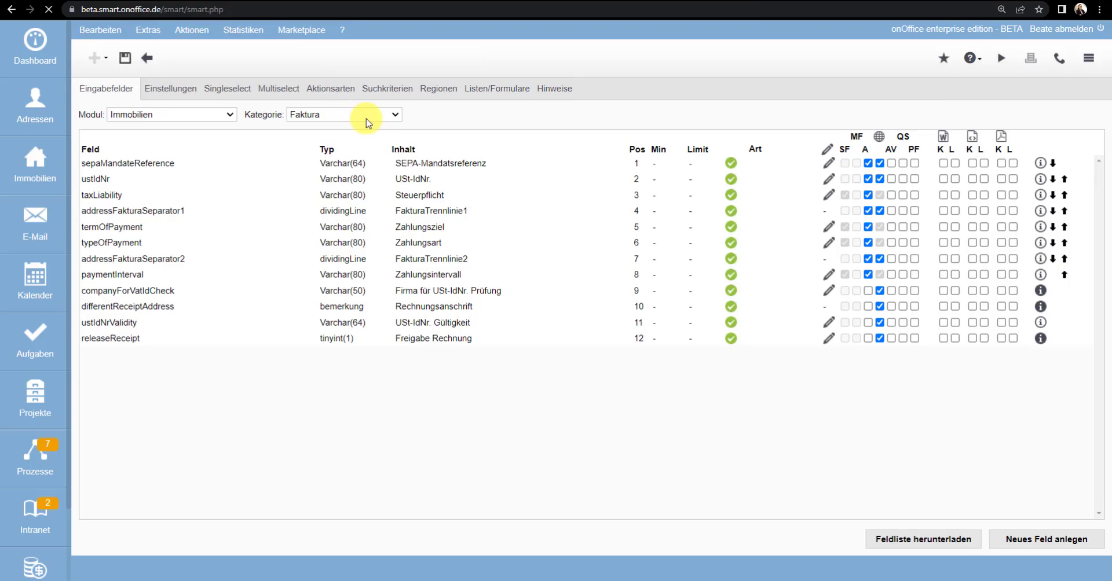
click(366, 114)
click(367, 161)
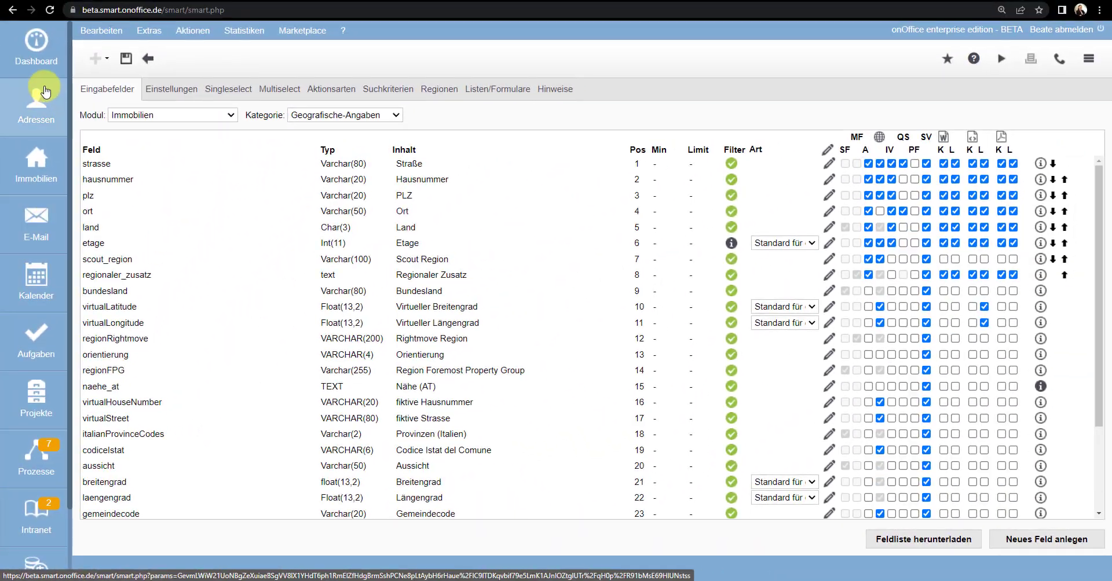
Read the dashboard news item "Neue Informationen zur Saktionslistenprüfung" in full and confirm it
click(40, 59)
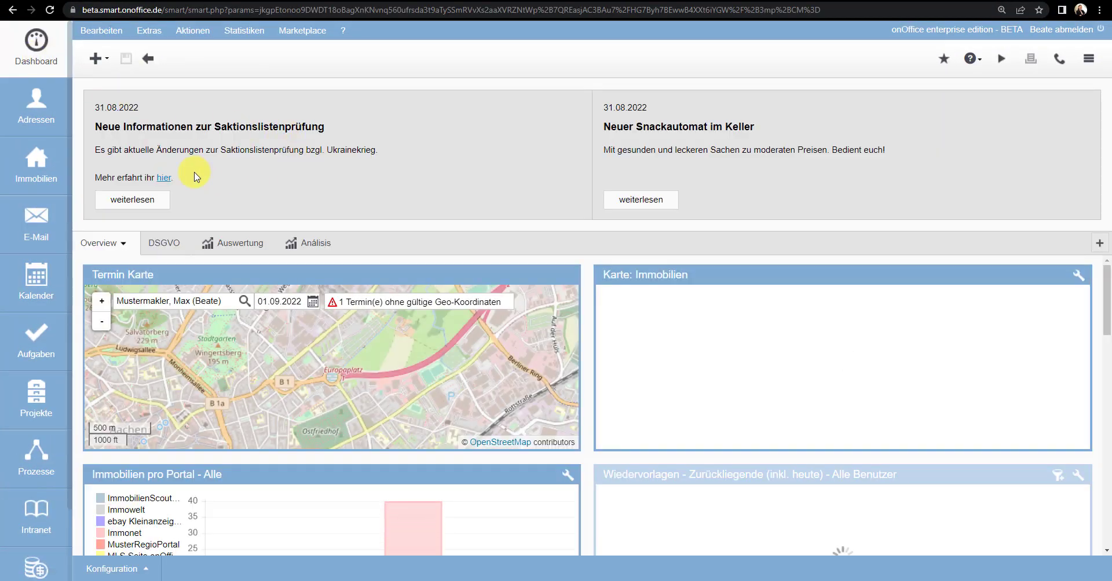
click(153, 209)
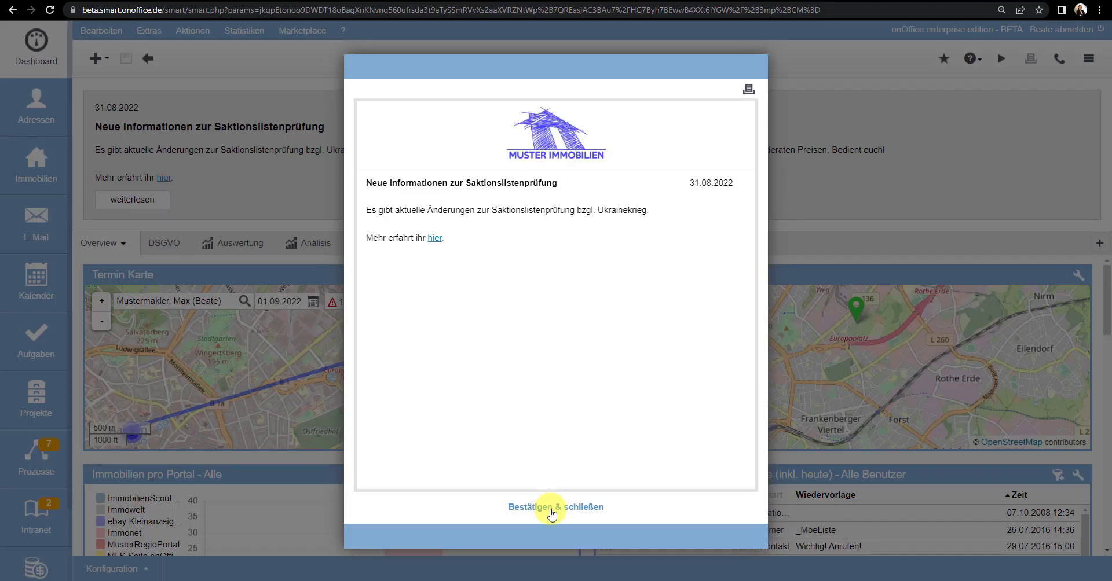
click(557, 512)
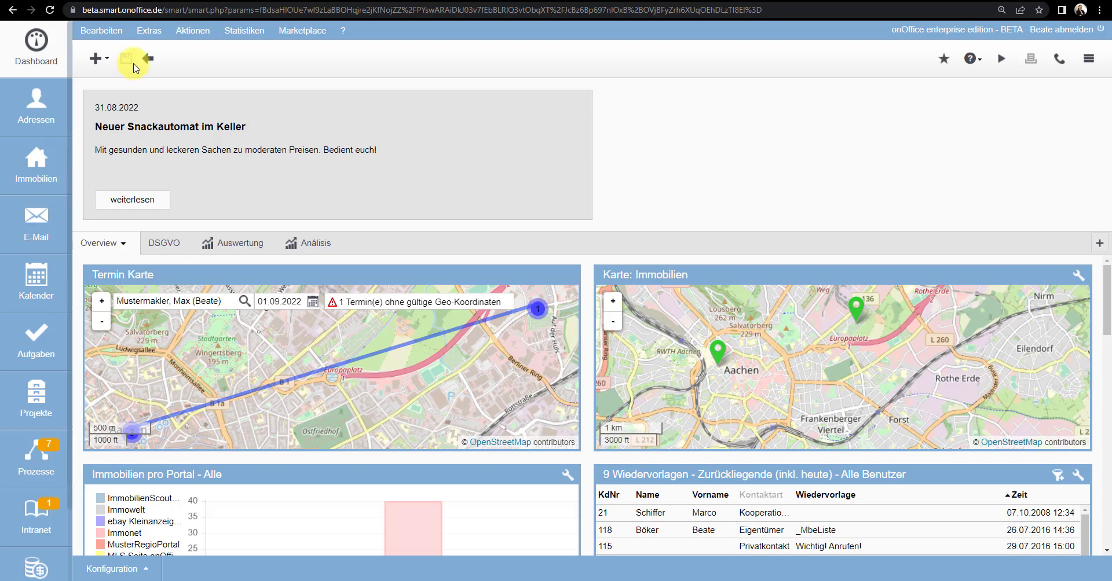
Enable manual configuration of number display for prices and areas in the general basic settings, save, and view its options
click(149, 30)
mouse_move(208, 233)
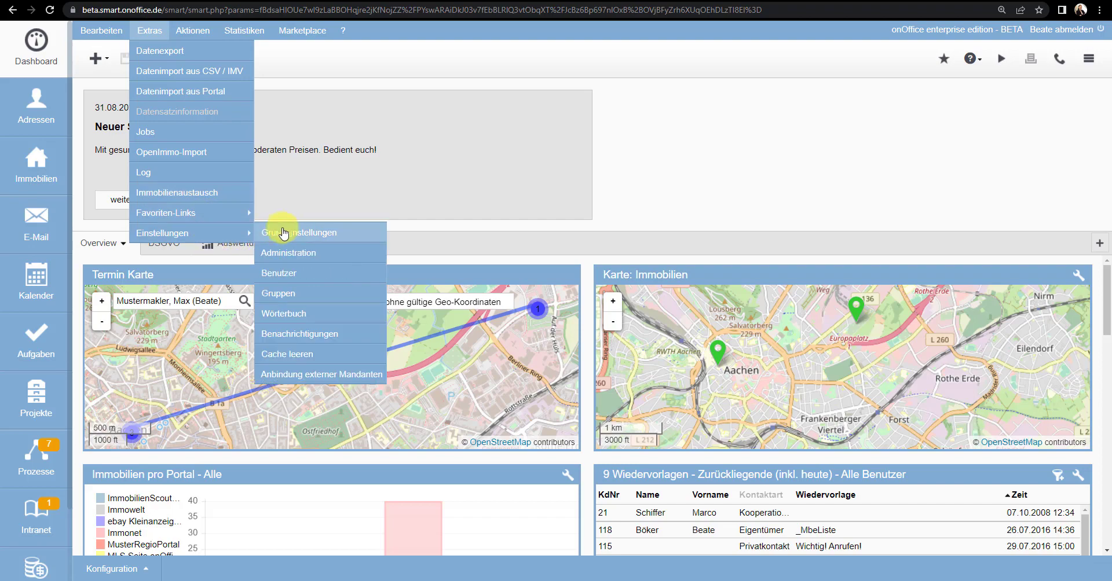
click(293, 230)
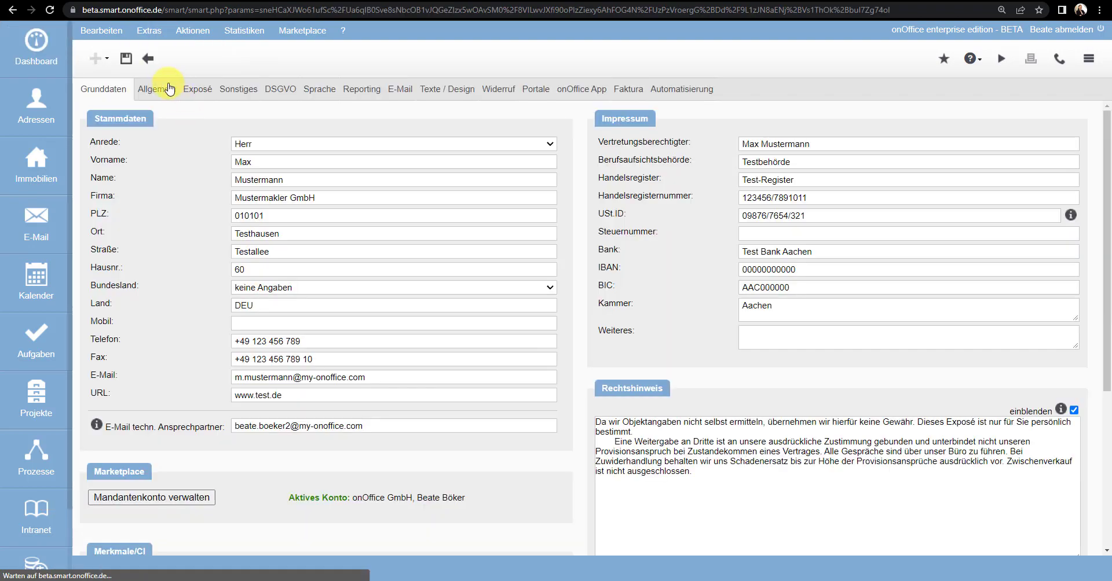
click(168, 88)
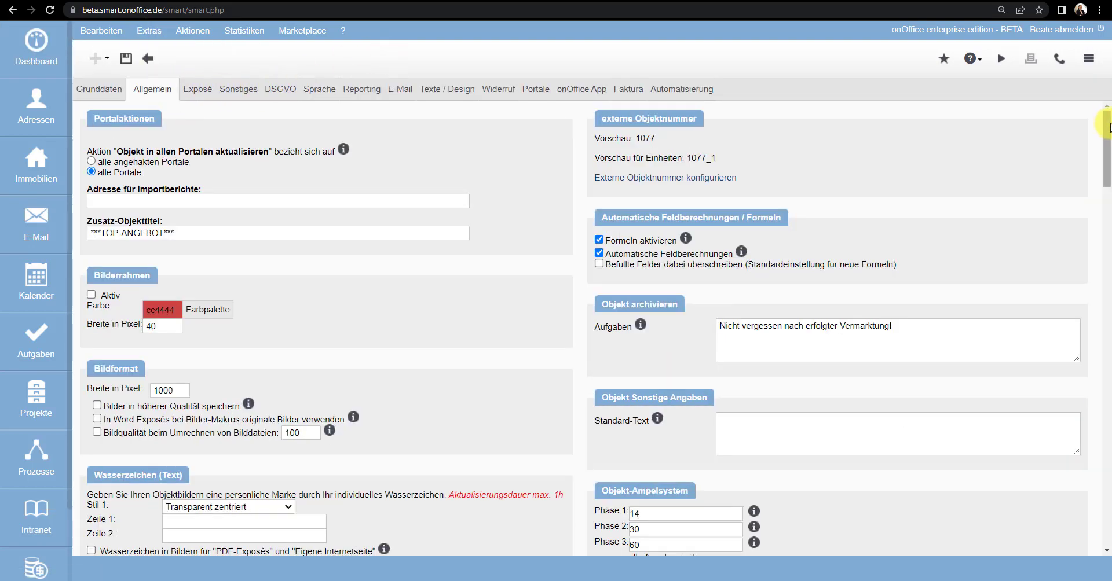
drag(1106, 124, 1106, 483)
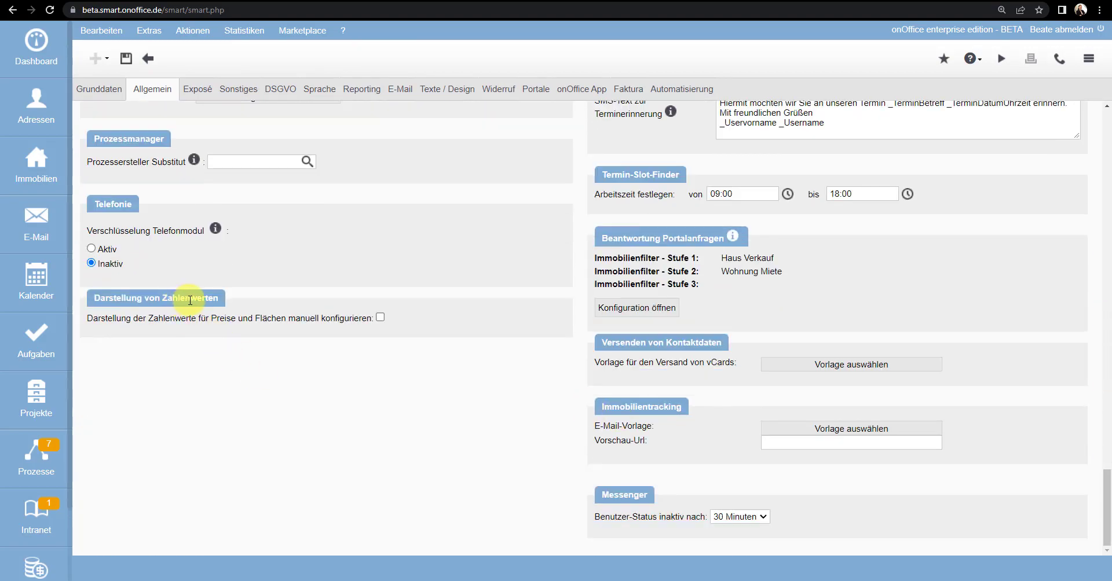
click(380, 317)
click(126, 58)
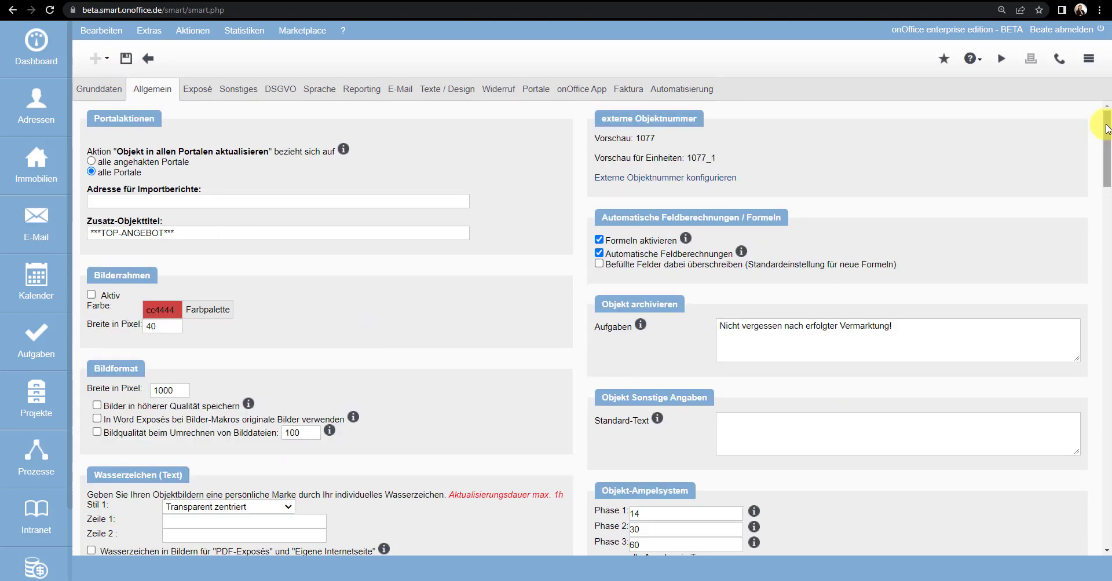
drag(1105, 117, 1106, 499)
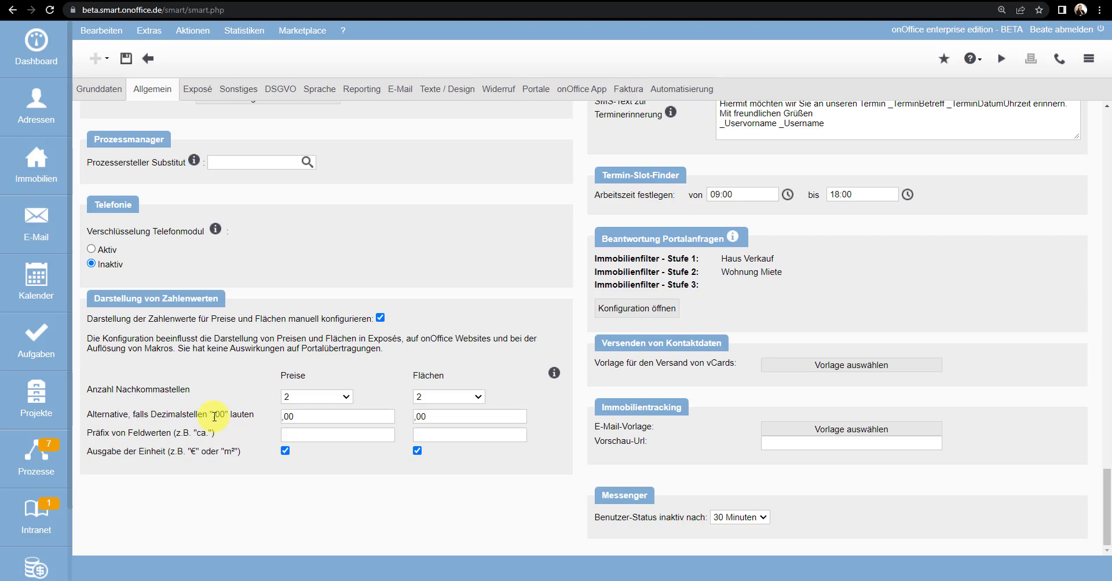
Display the administration's input fields for the Immobilien module in the category Preise
click(149, 30)
mouse_move(185, 233)
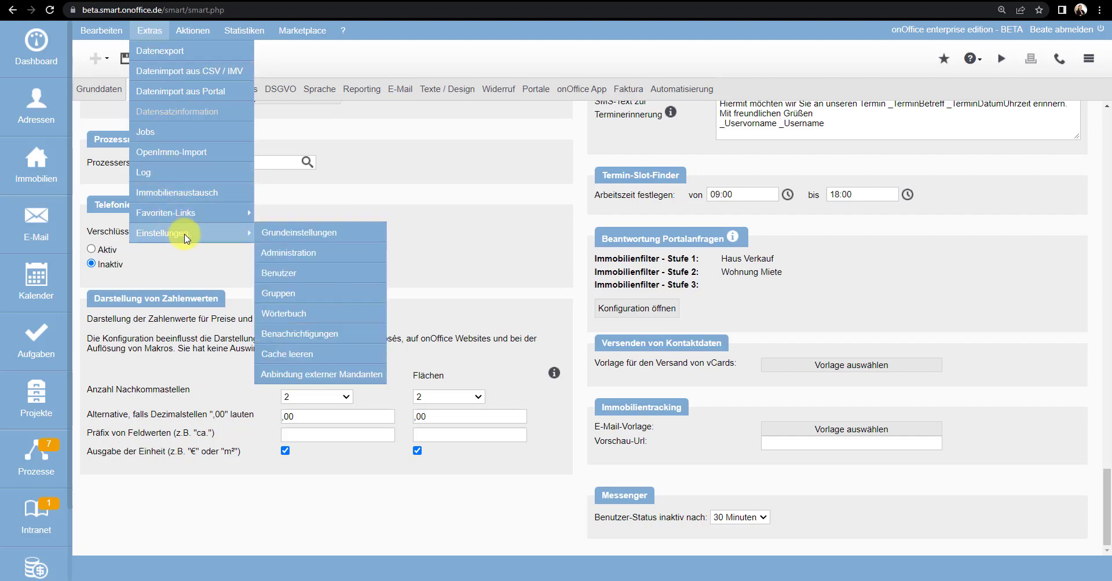
click(279, 255)
click(226, 114)
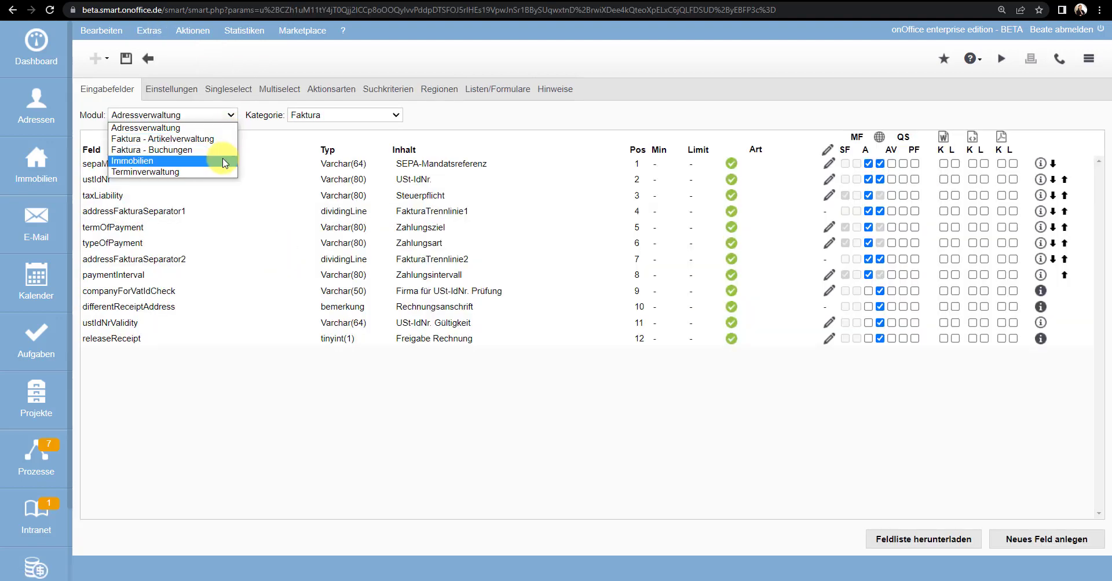
click(224, 164)
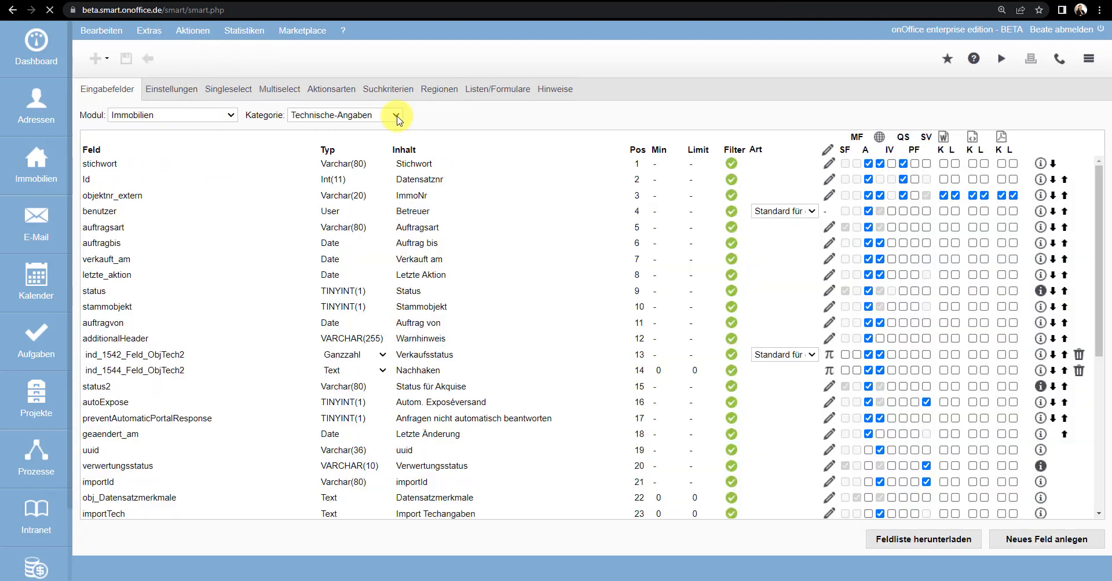
click(396, 117)
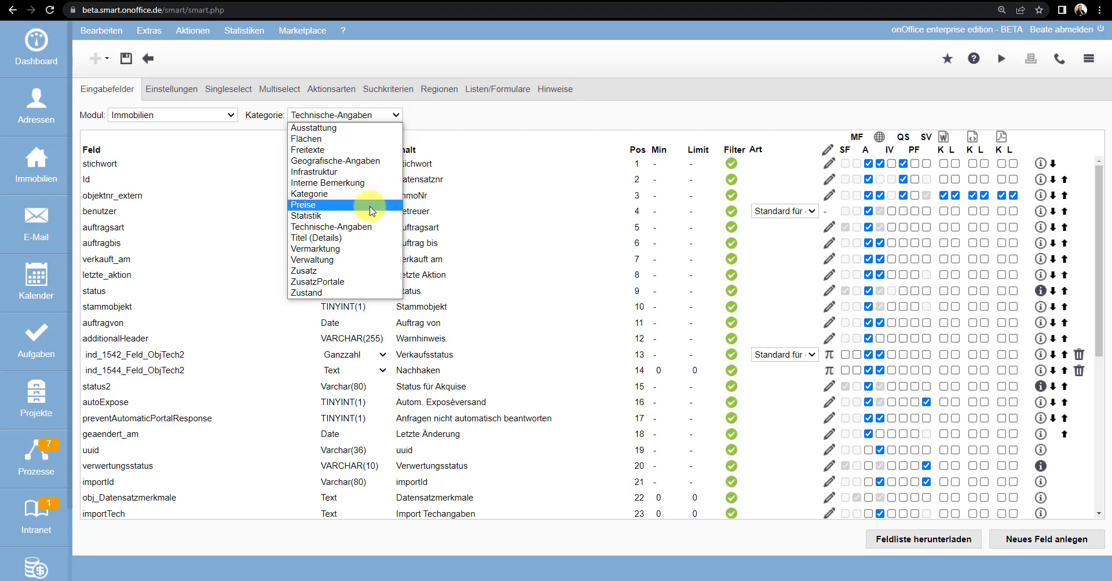
click(369, 205)
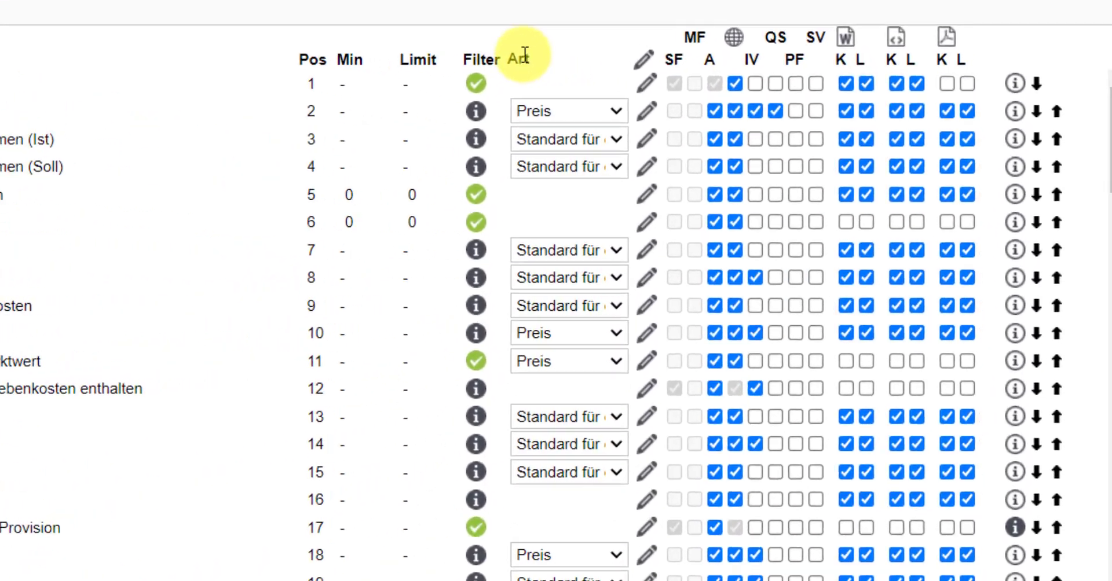
Examine the Art selection of the price fields at positions 3 and 4
click(615, 139)
click(614, 166)
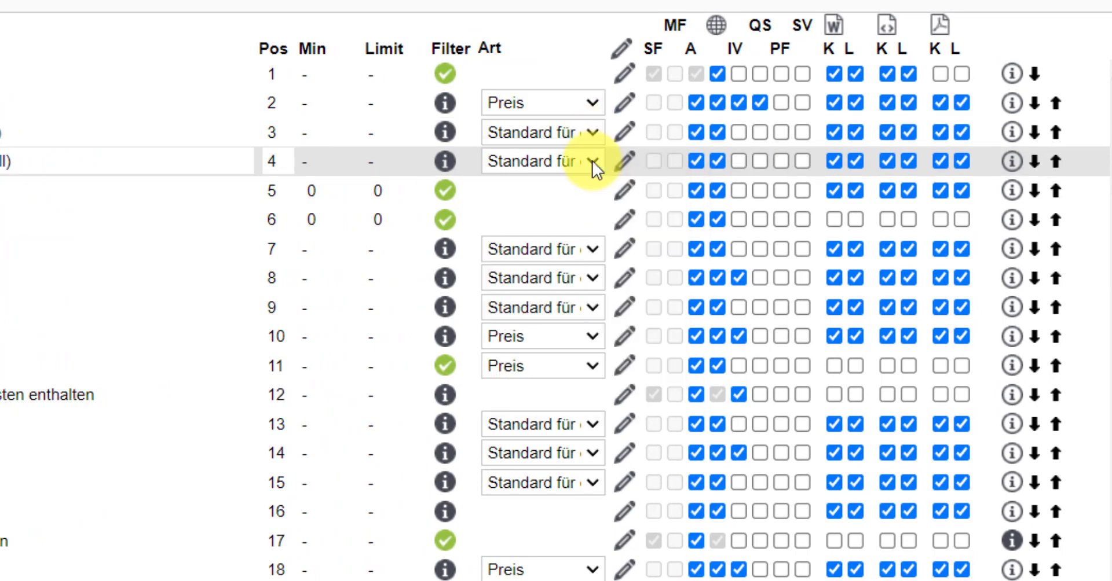
click(591, 162)
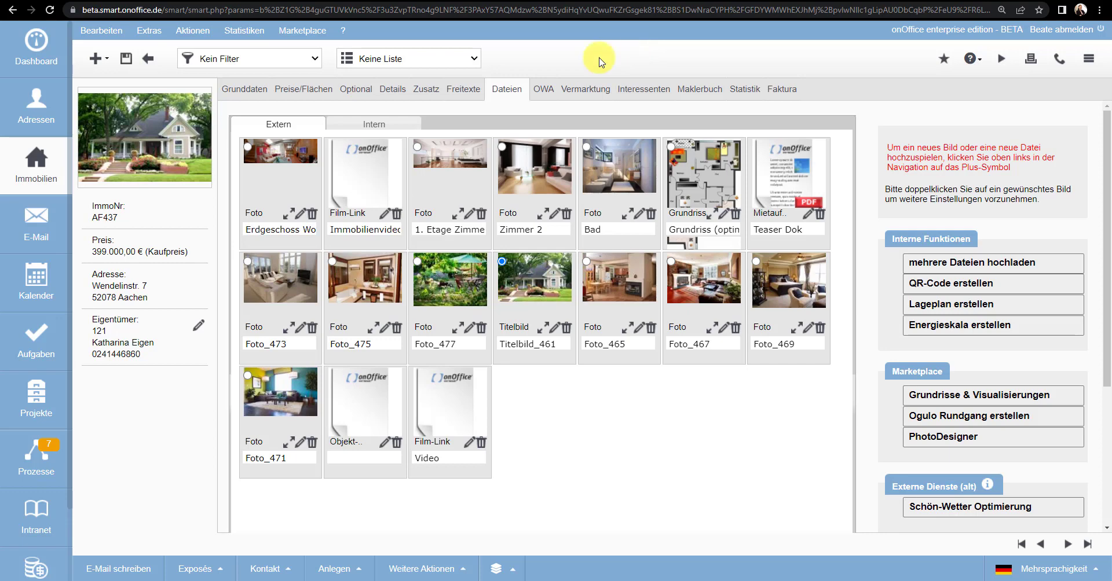
Open the property's Erdgeschoss photo in the PhotoDesigner and show the Korrekturen settings
double_click(291, 183)
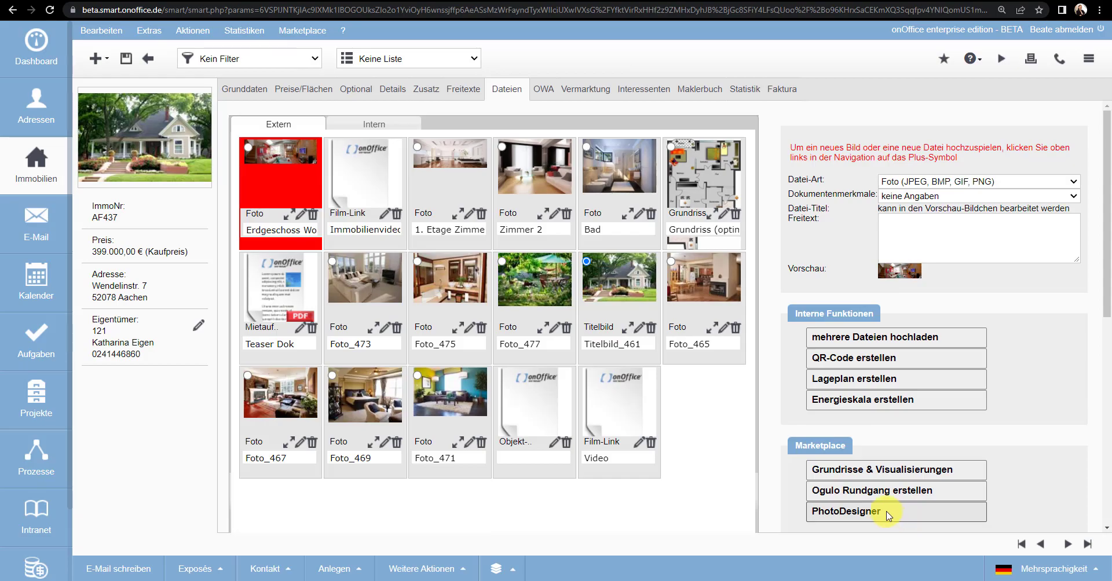
click(890, 517)
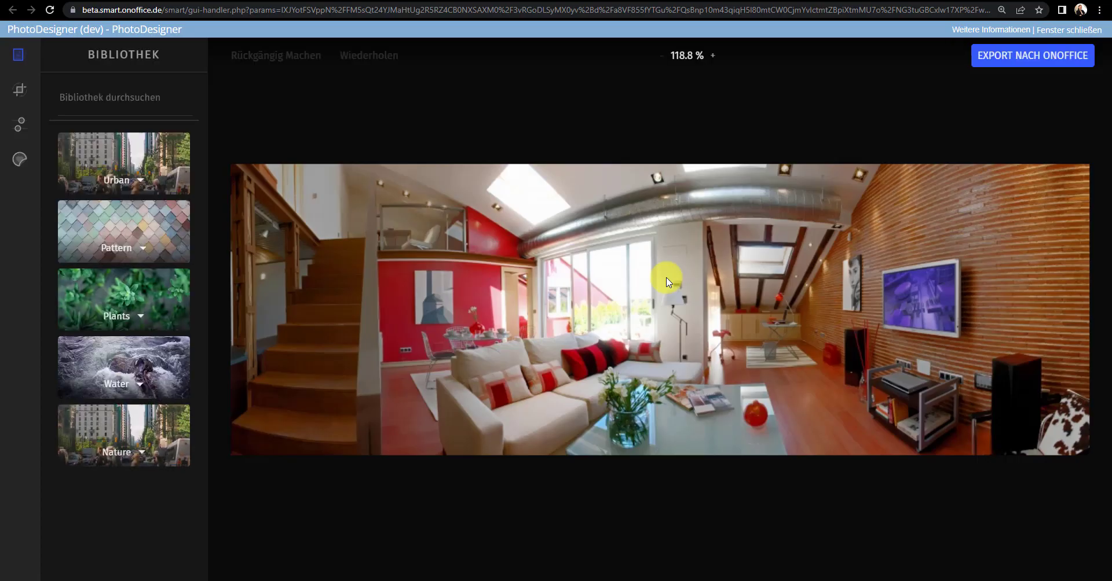
click(19, 127)
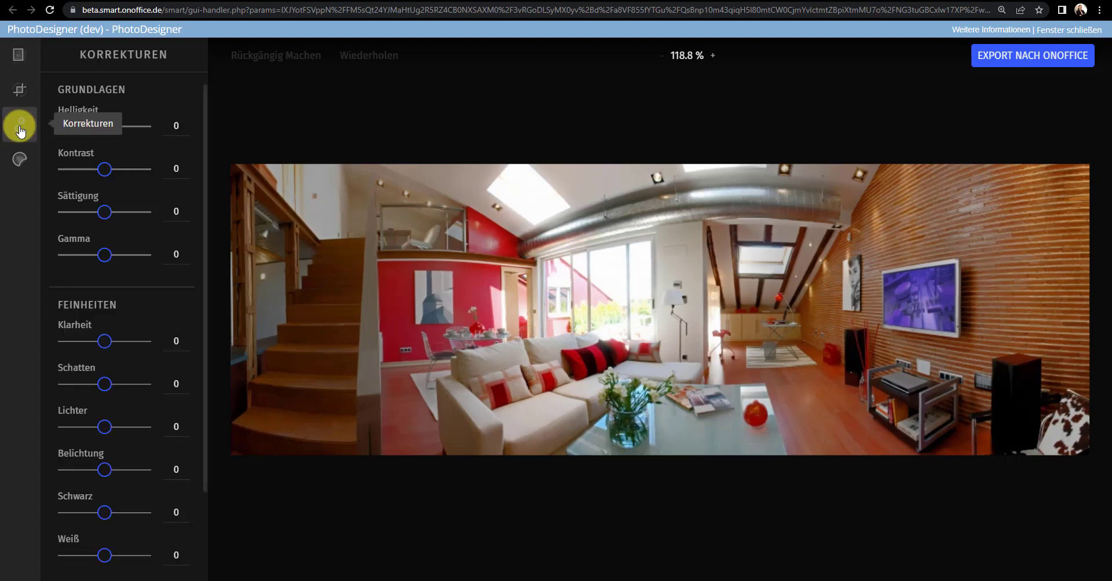